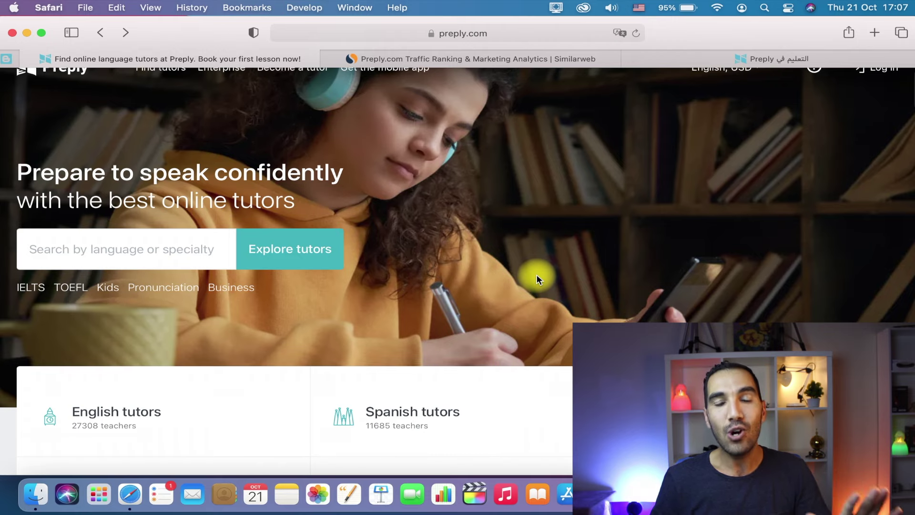
- Open the Similarweb traffic report for preply.com to examine its total visits and engagement
scroll(536, 274, up, 1)
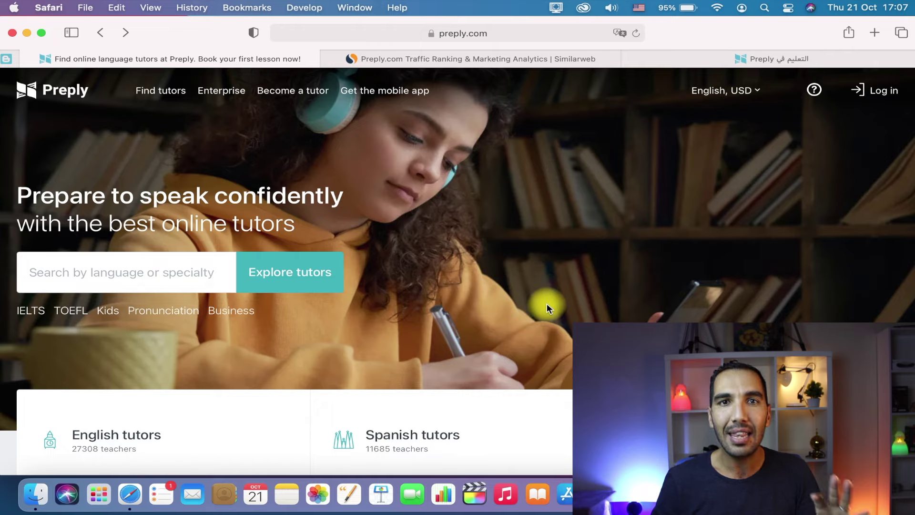
scroll(547, 305, down, 1)
scroll(547, 286, up, 1)
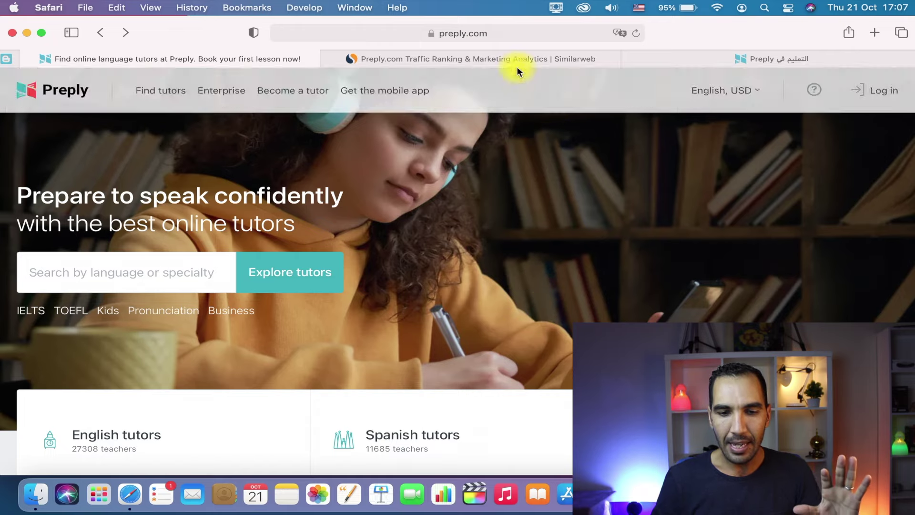
click(515, 60)
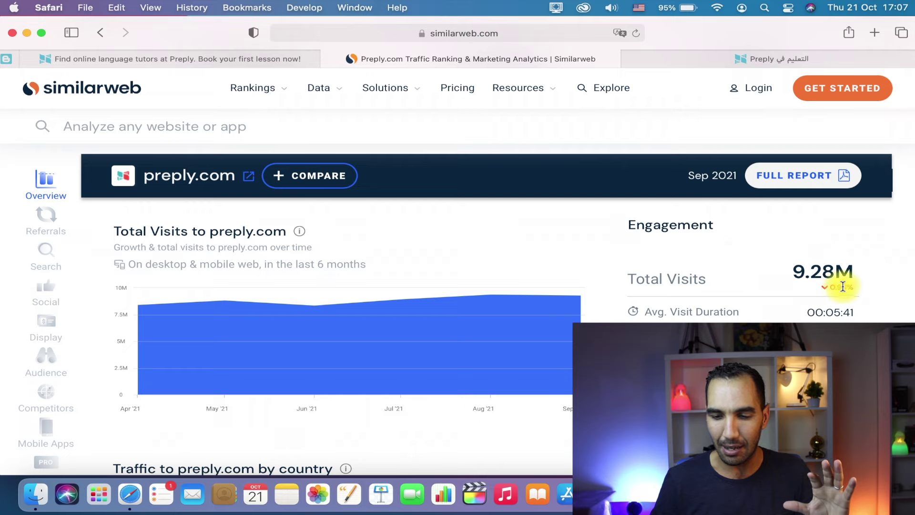
- Return to the Preply home page and read through its sections on tutor categories, how it works and tutoring
click(219, 57)
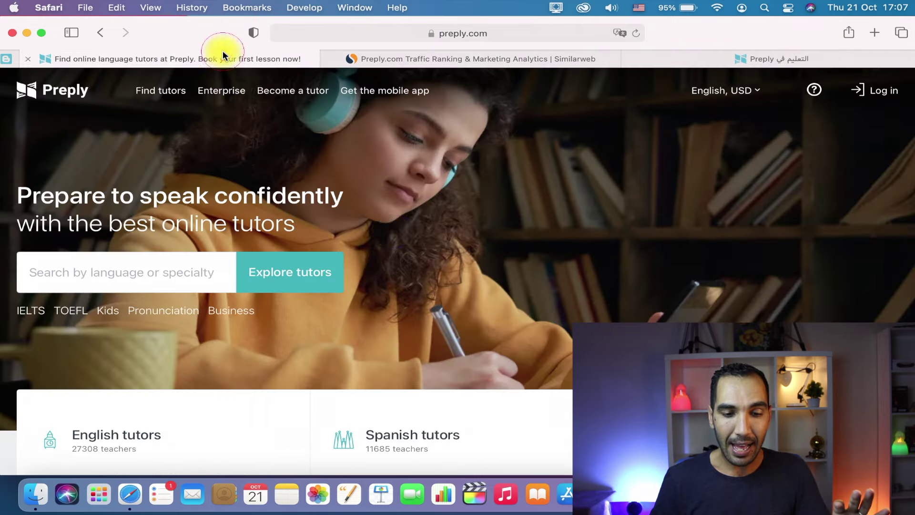
scroll(392, 233, down, 10)
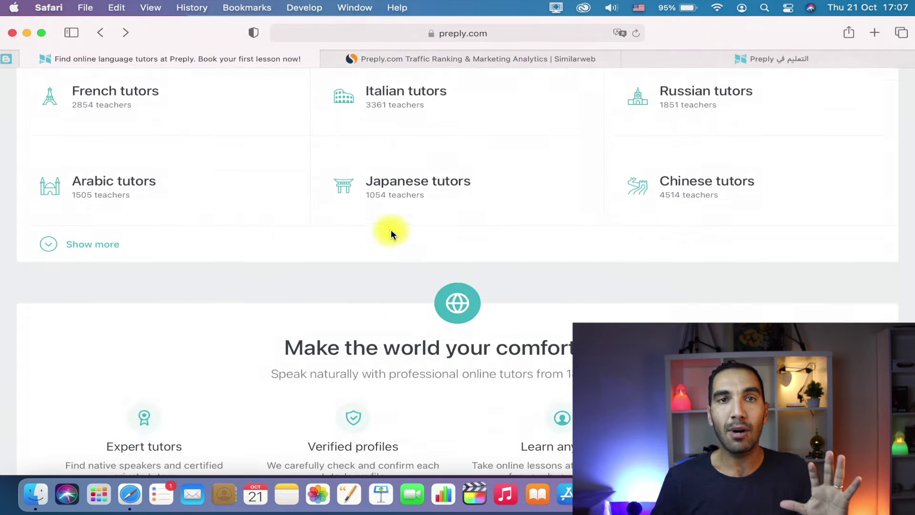
scroll(390, 234, down, 10)
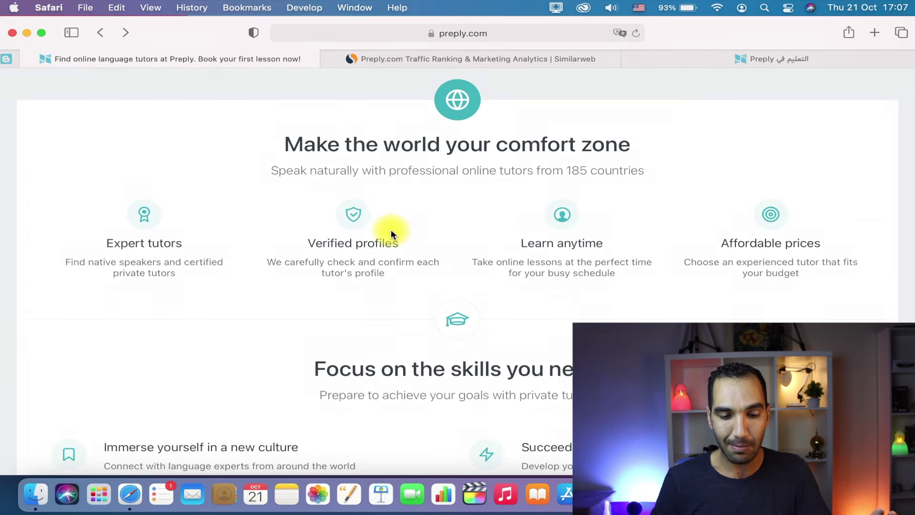
scroll(390, 234, down, 3)
scroll(391, 234, down, 6)
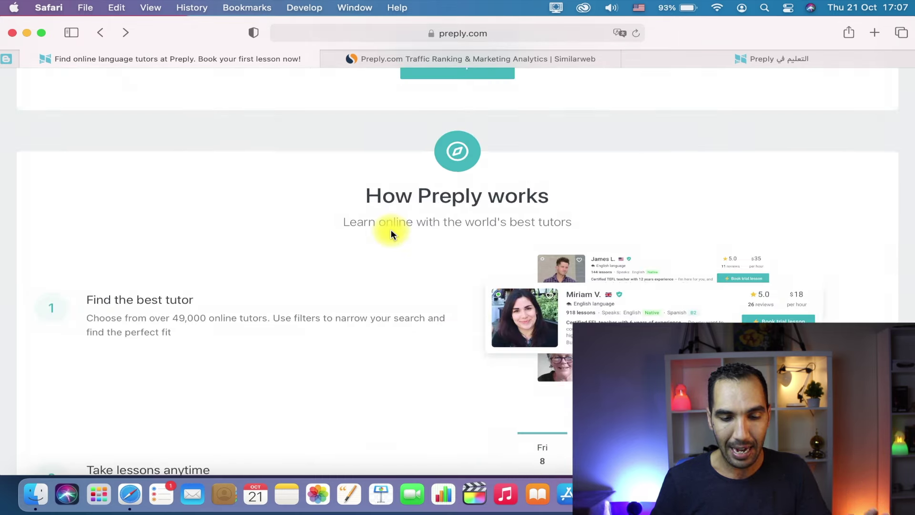
scroll(390, 234, down, 12)
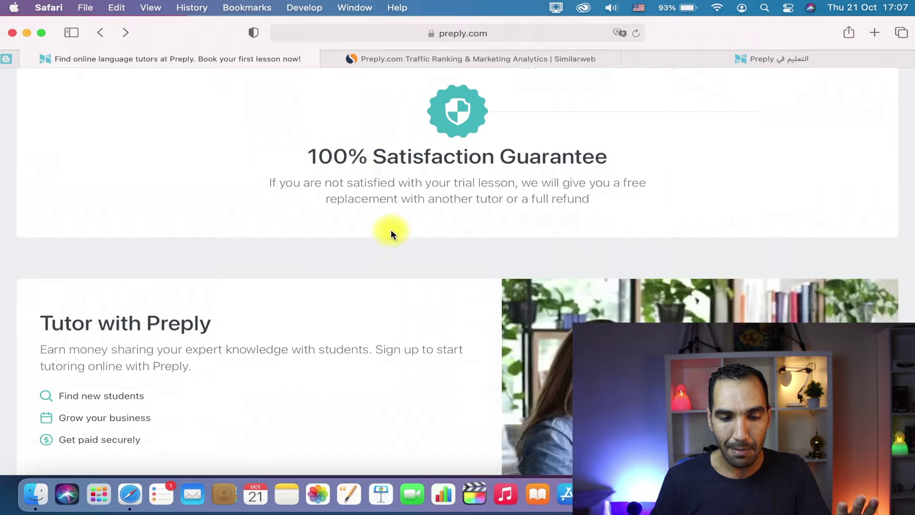
scroll(390, 234, down, 5)
scroll(391, 234, up, 20)
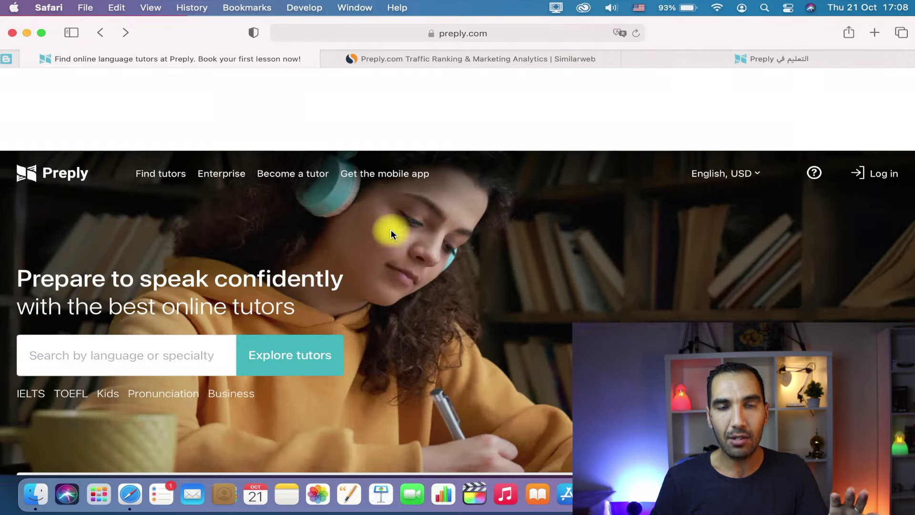
- Open the list of Arabic tutors from the language categories on the home page
scroll(391, 229, down, 5)
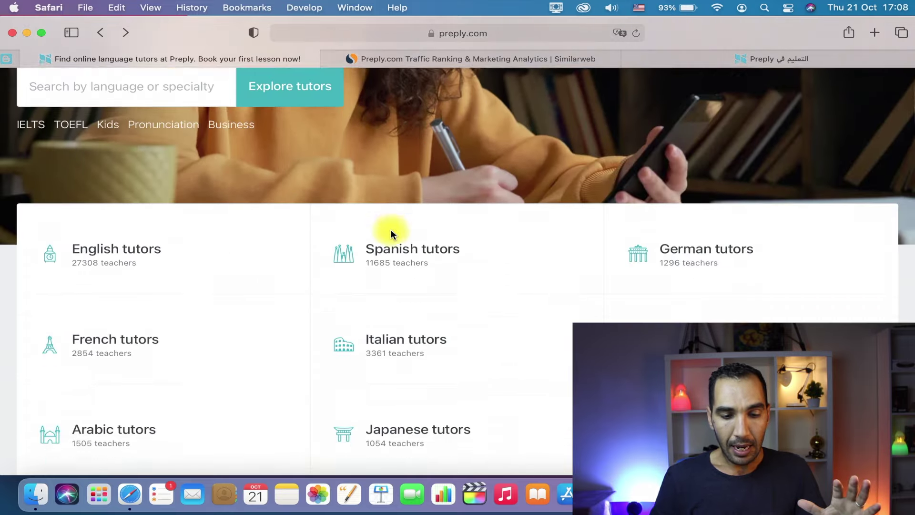
scroll(390, 233, down, 2)
scroll(389, 232, up, 2)
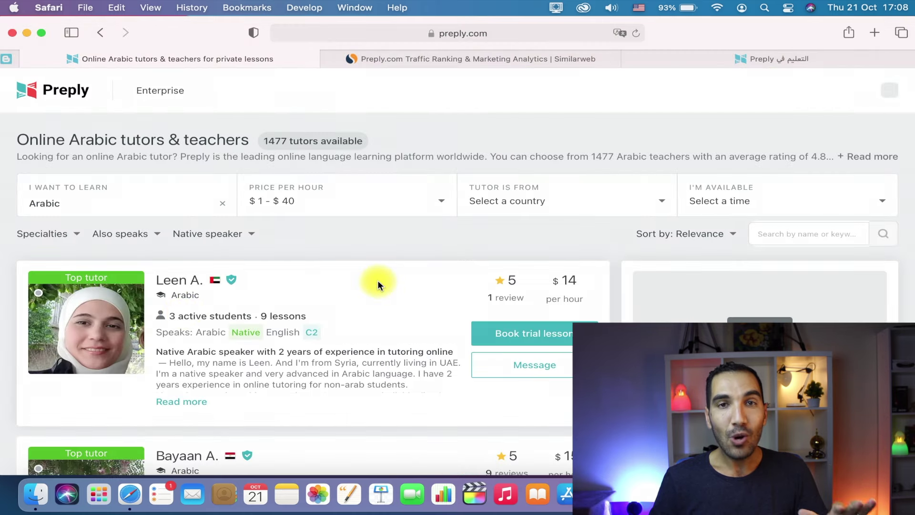
- Examine the Arabic tutor listings for their active students, lessons taught, spoken languages, reviews and hourly prices
scroll(378, 282, down, 3)
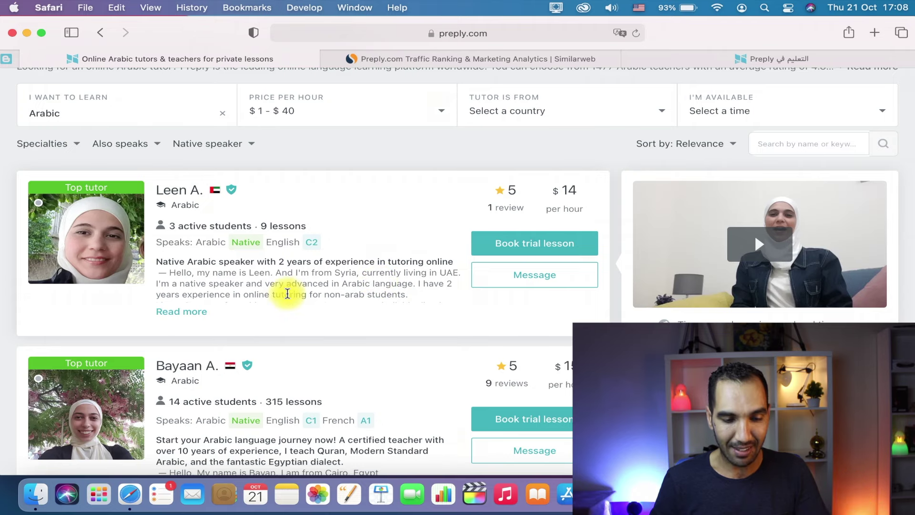
scroll(181, 232, down, 1)
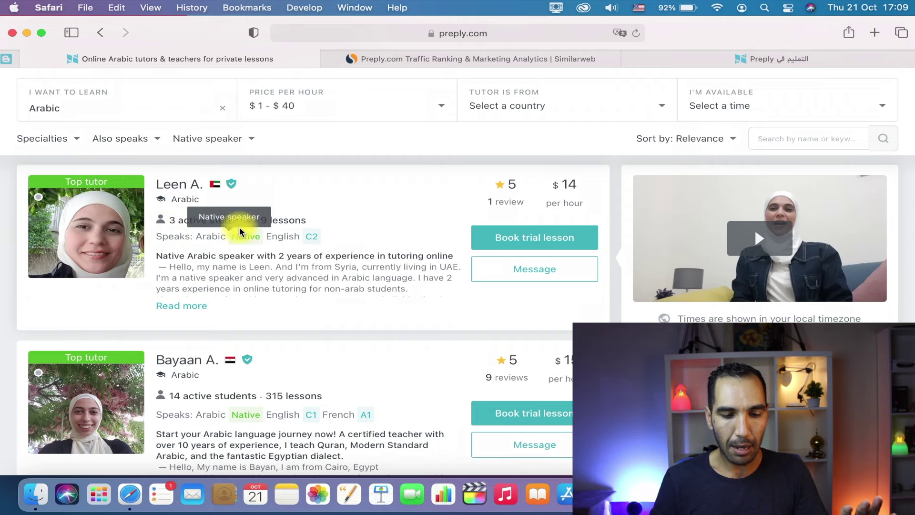
scroll(239, 270, down, 5)
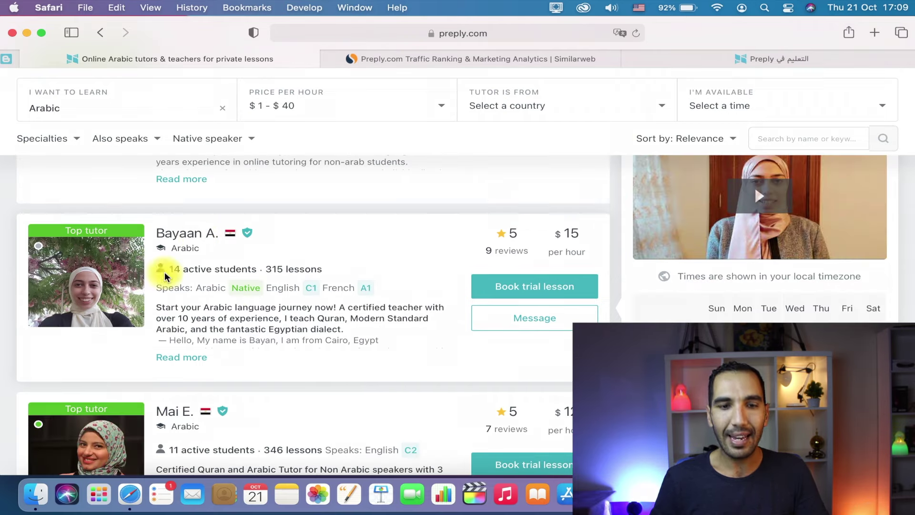
scroll(187, 283, down, 11)
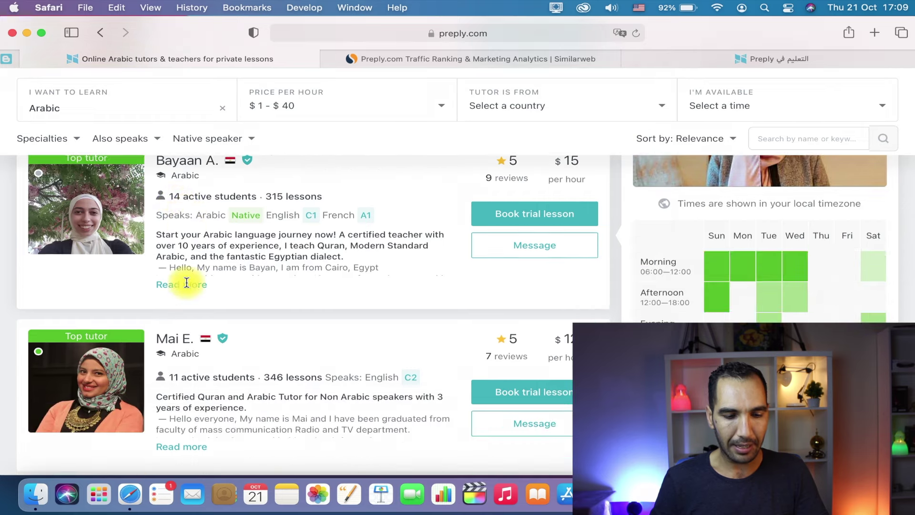
scroll(187, 286, up, 2)
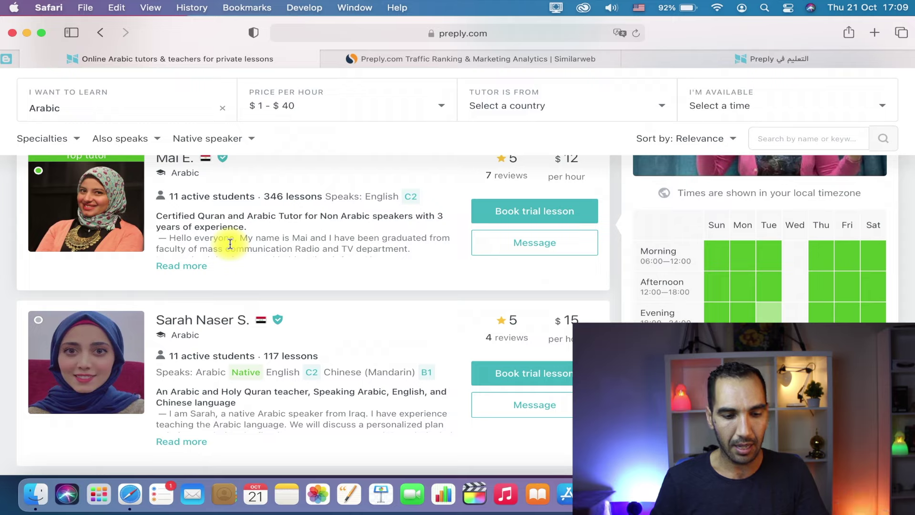
scroll(231, 244, down, 3)
scroll(188, 262, down, 5)
scroll(186, 285, down, 5)
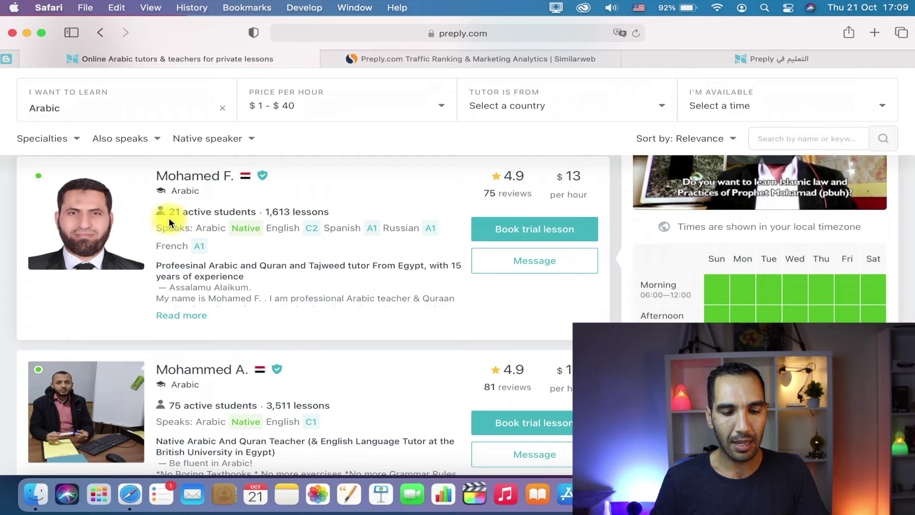
scroll(229, 221, down, 3)
scroll(230, 222, down, 1)
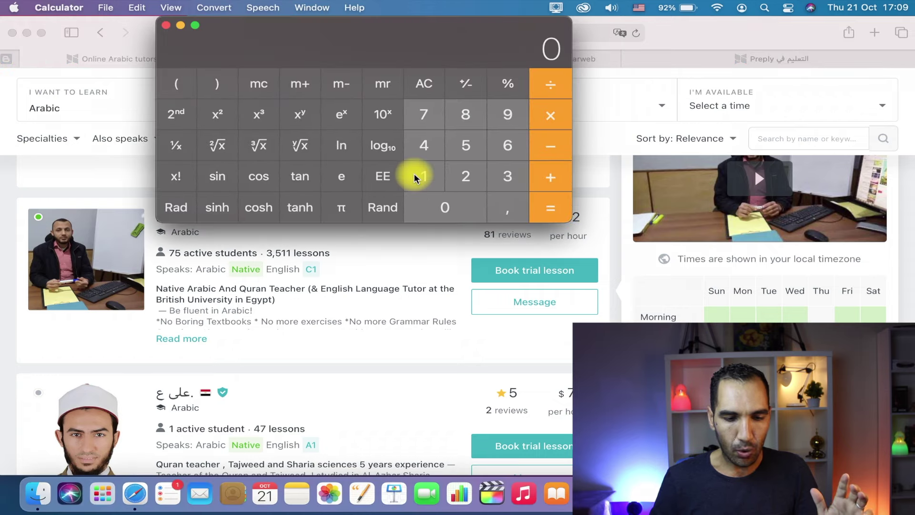
- Multiply 75 by 12 in Calculator to estimate a tutor's earnings, and minimize the calculator window
click(424, 115)
click(549, 118)
click(420, 176)
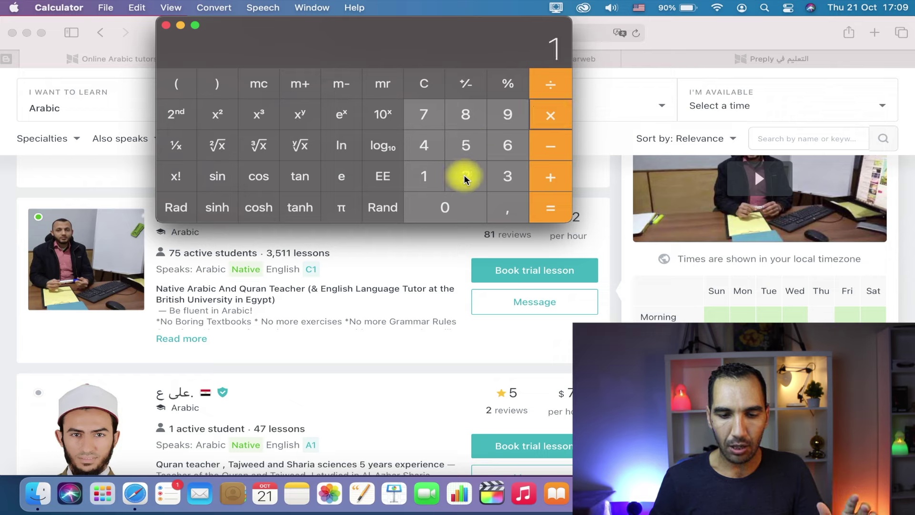
click(549, 209)
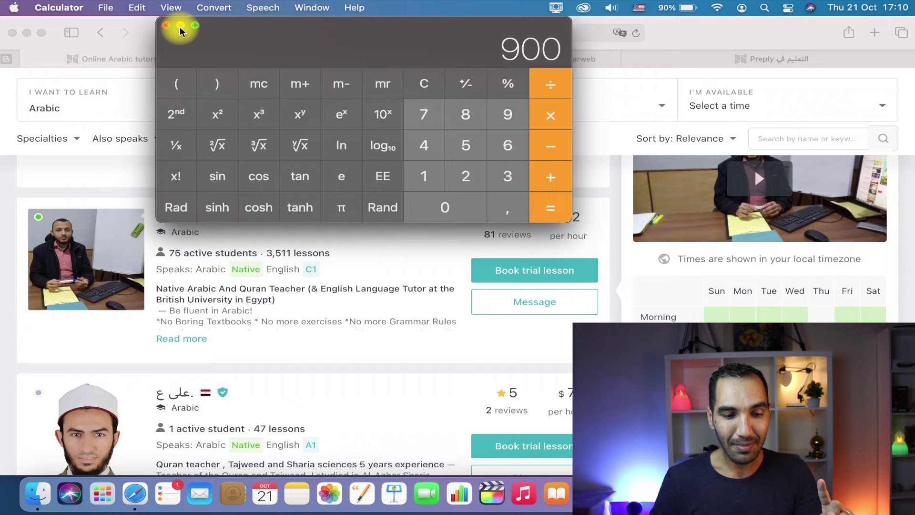
key(super+m)
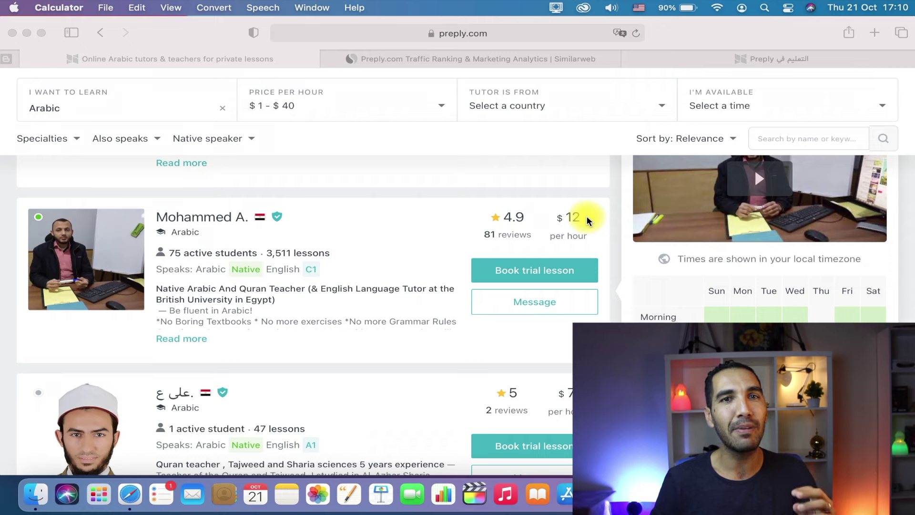
- Open page 2 of the Arabic tutor results
scroll(587, 220, down, 5)
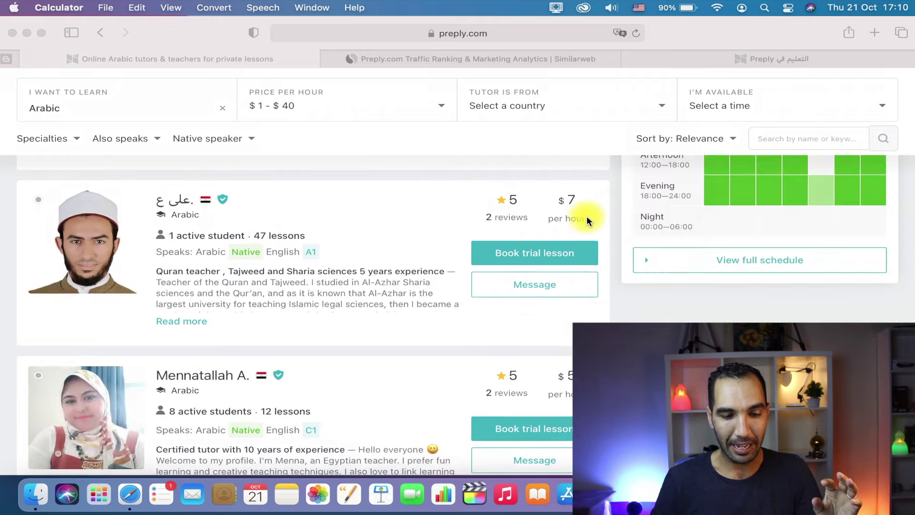
scroll(586, 219, down, 5)
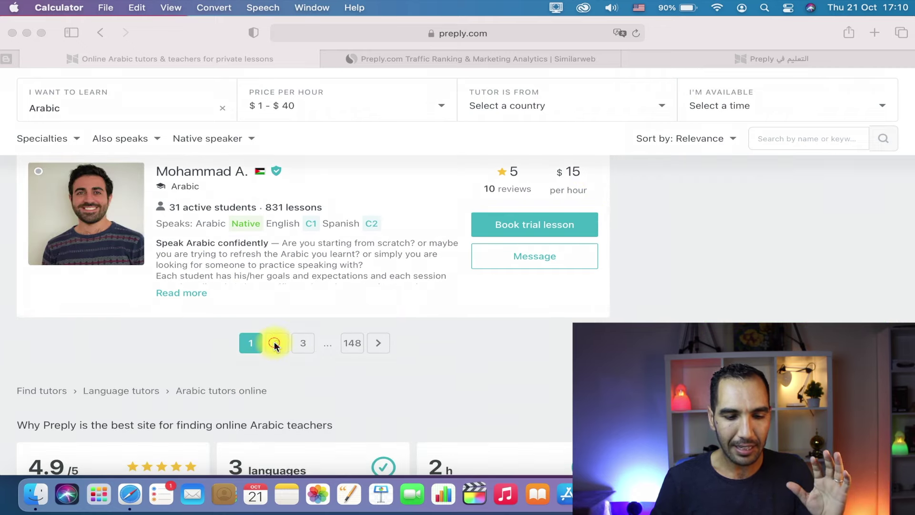
click(275, 344)
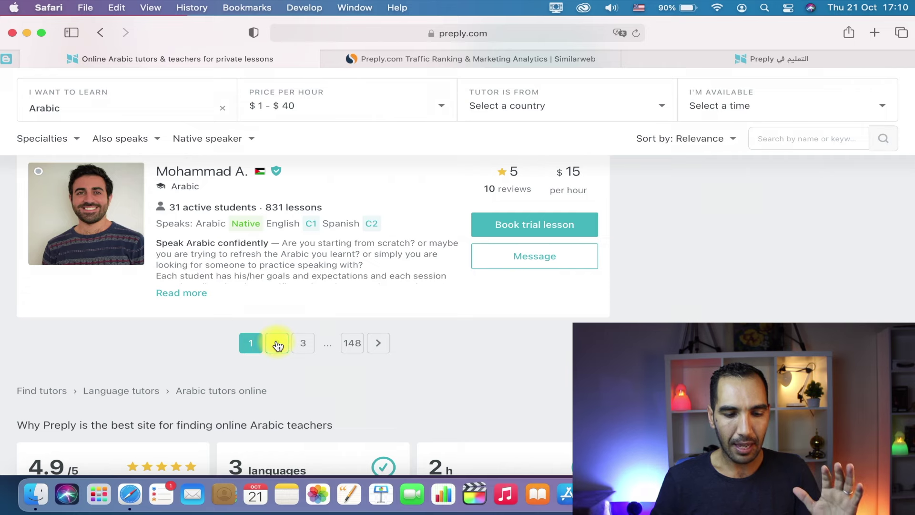
click(276, 343)
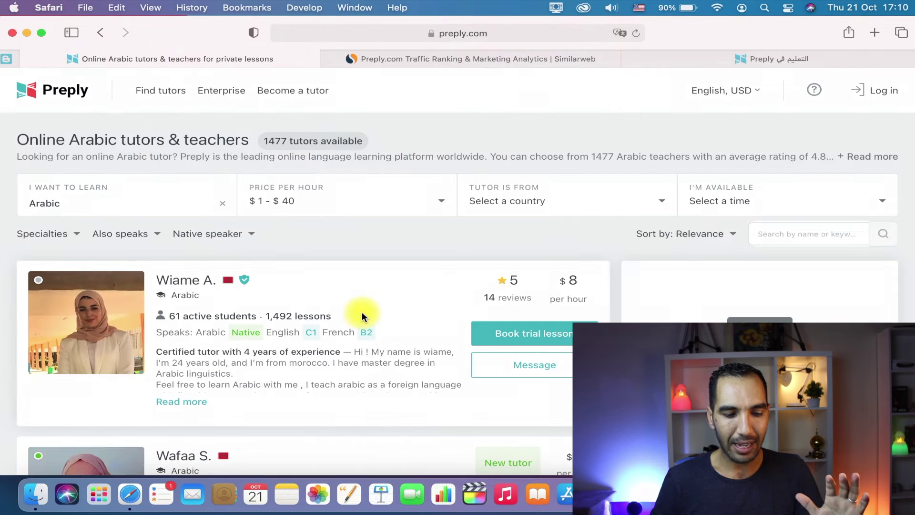
- Examine the first tutors on the second results page, including the introduction video and weekly availability schedules
scroll(362, 312, down, 2)
scroll(362, 312, down, 2)
scroll(358, 315, up, 2)
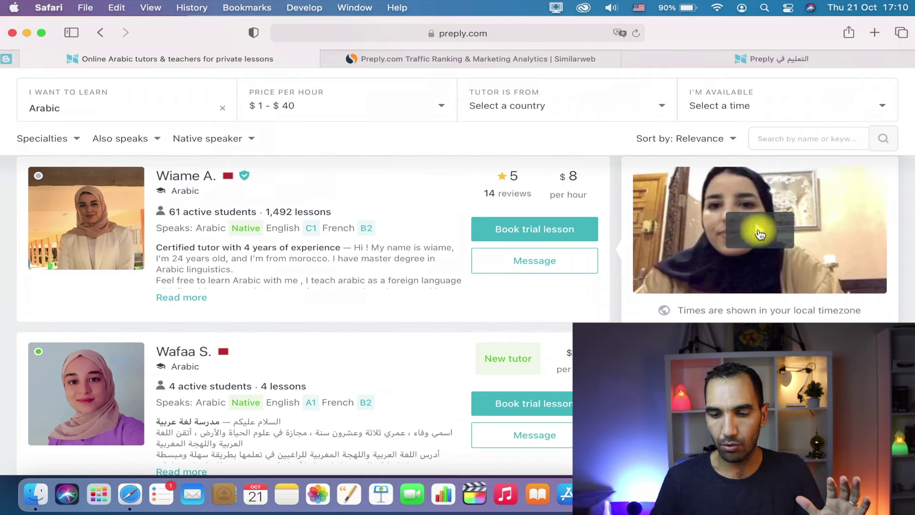
click(758, 230)
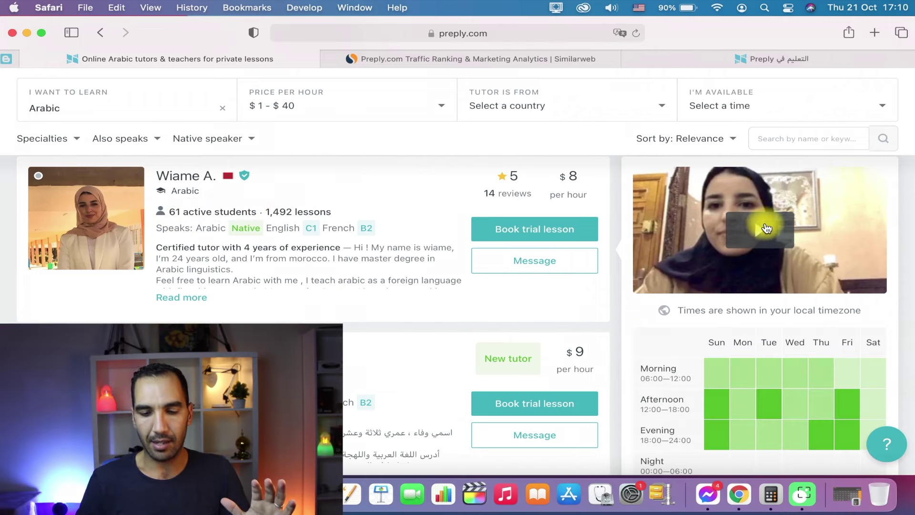
scroll(531, 296, down, 3)
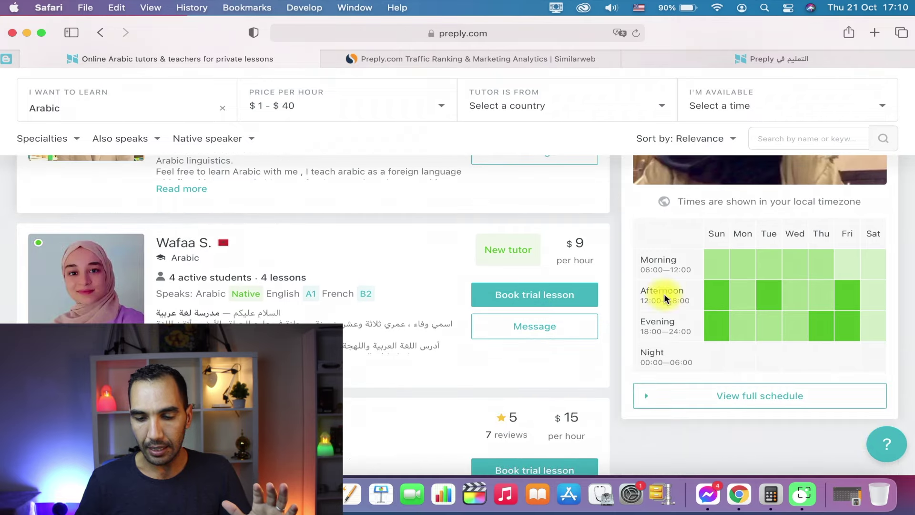
scroll(744, 354, down, 2)
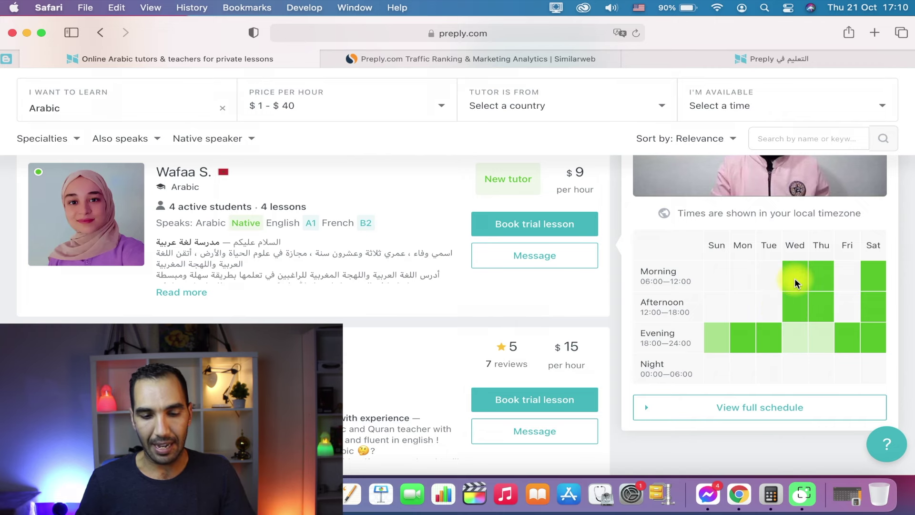
scroll(408, 297, up, 5)
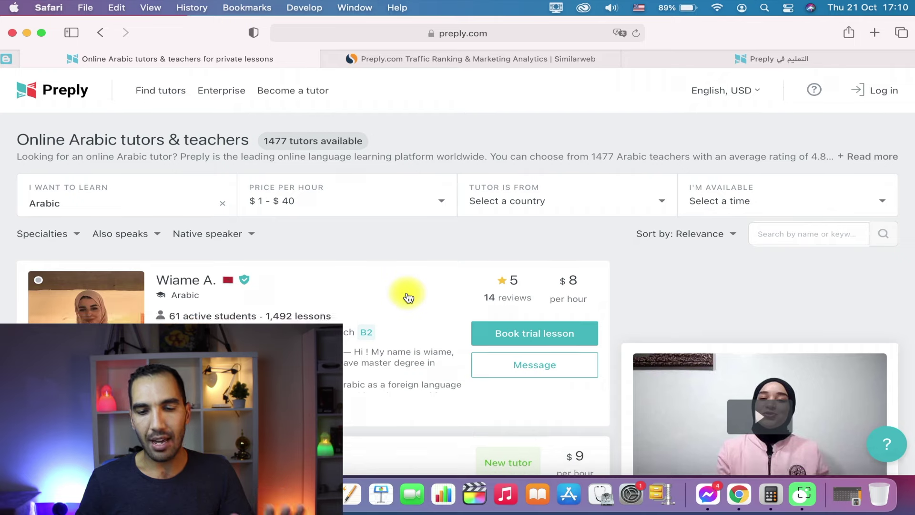
- Go back through the Arabic tutor results to the Preply home page
click(102, 33)
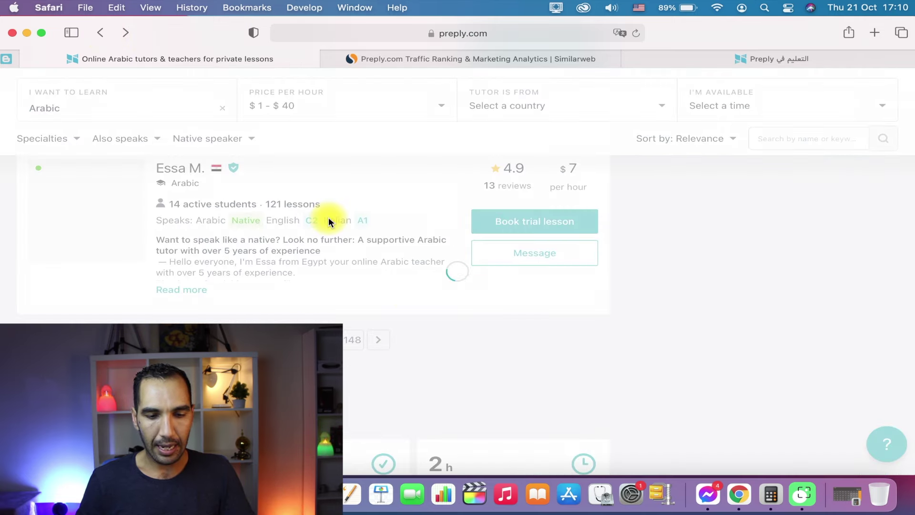
scroll(328, 218, down, 4)
scroll(381, 216, up, 8)
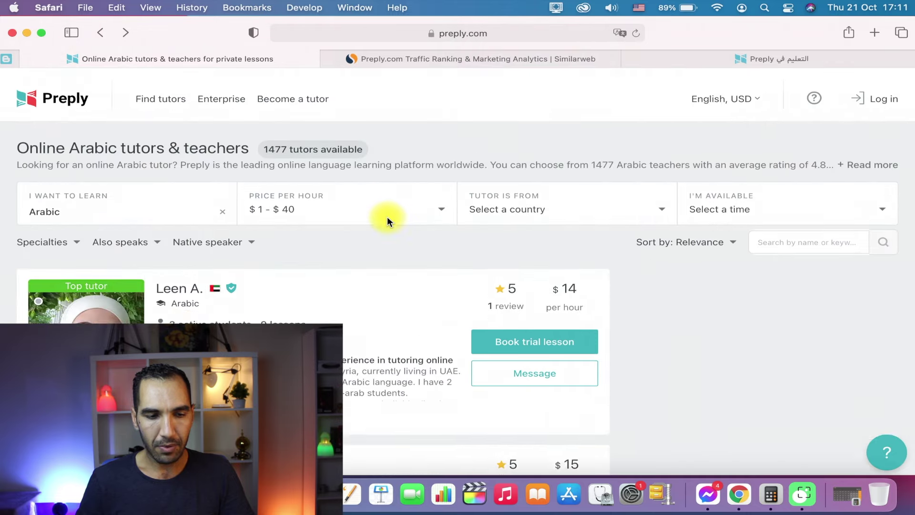
click(105, 41)
scroll(470, 147, up, 6)
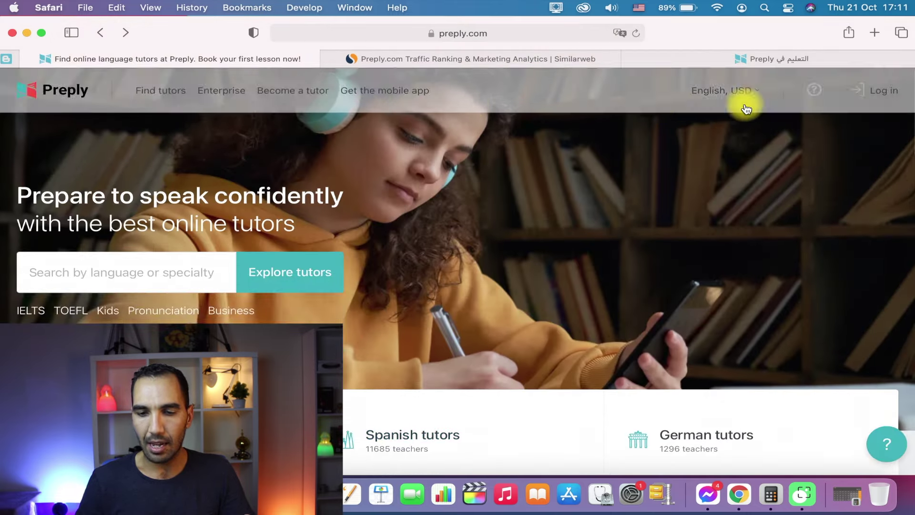
- Switch the Preply site language from English to Arabic (العربية)
click(753, 95)
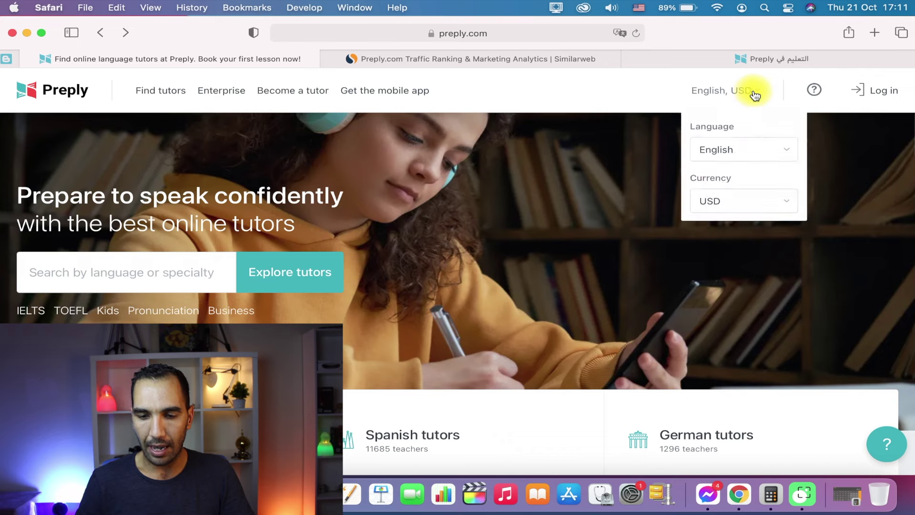
click(785, 150)
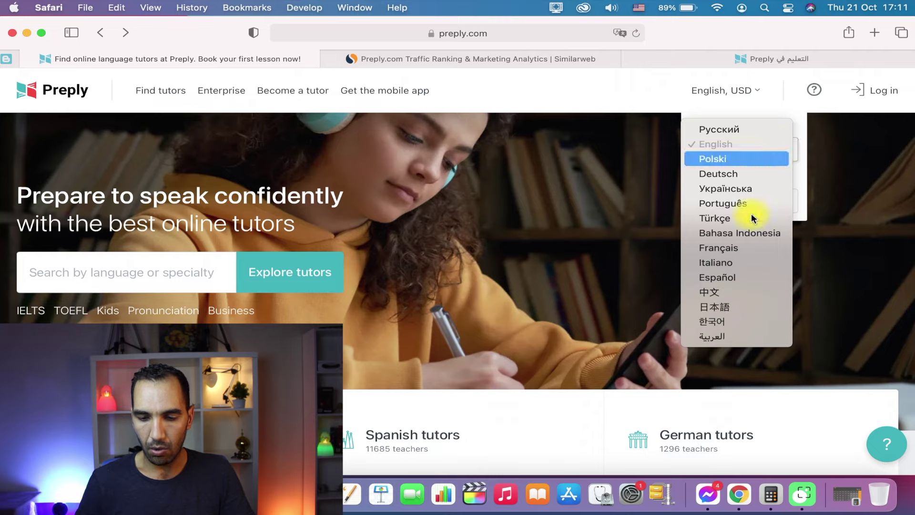
click(719, 336)
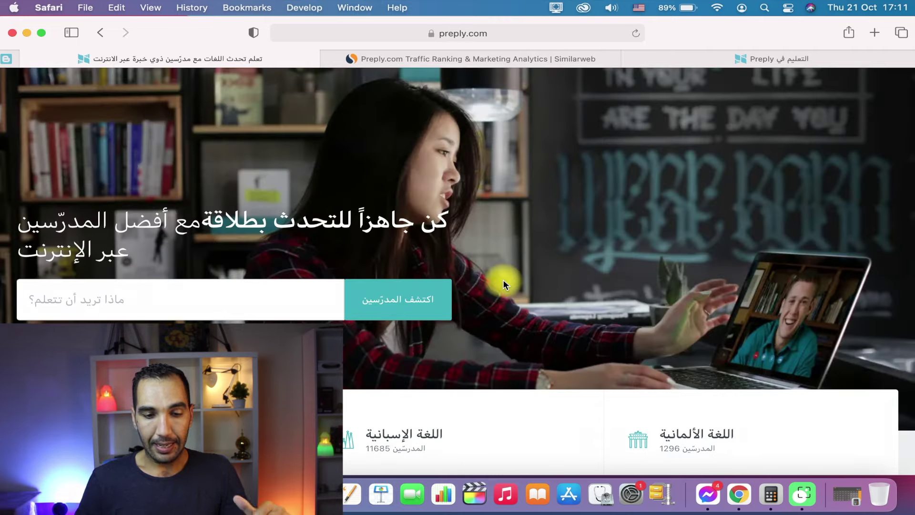
- Look through the Arabic home page down to the teach-with-Preply section and open the tutor sign-up page
scroll(502, 279, down, 15)
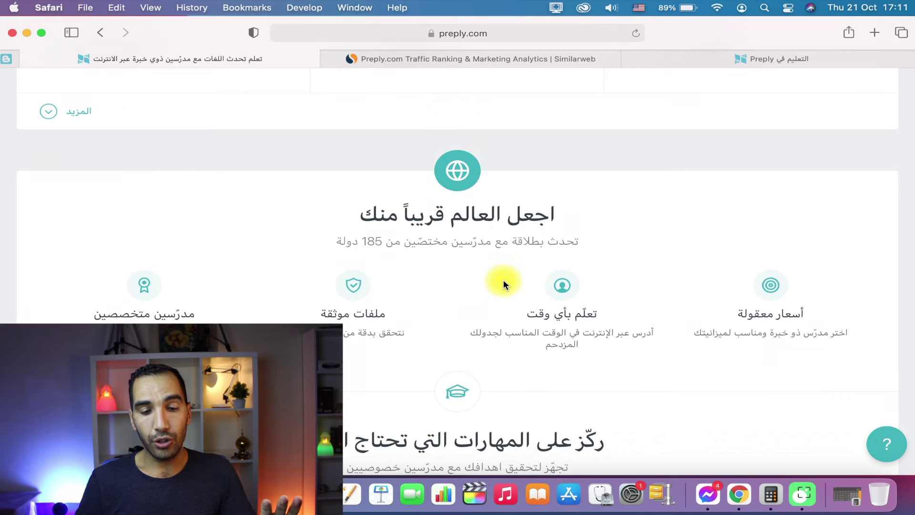
scroll(503, 285, down, 8)
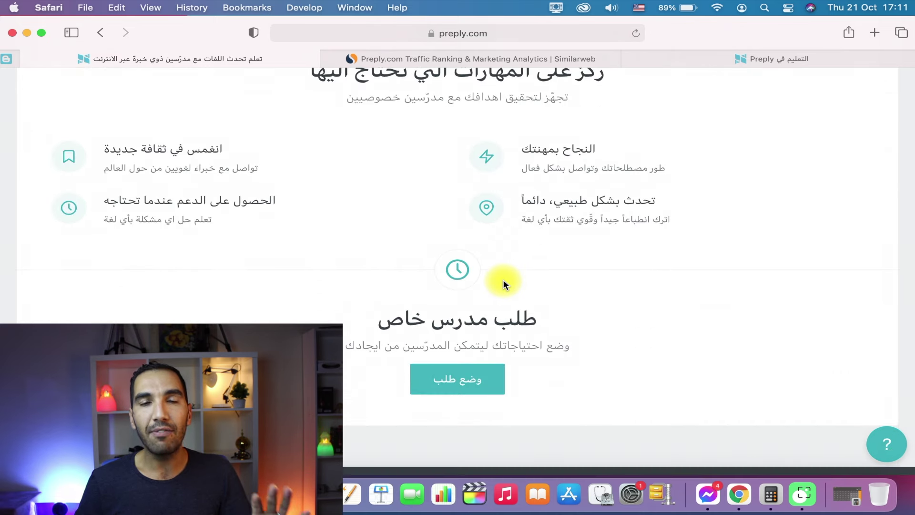
scroll(502, 285, down, 10)
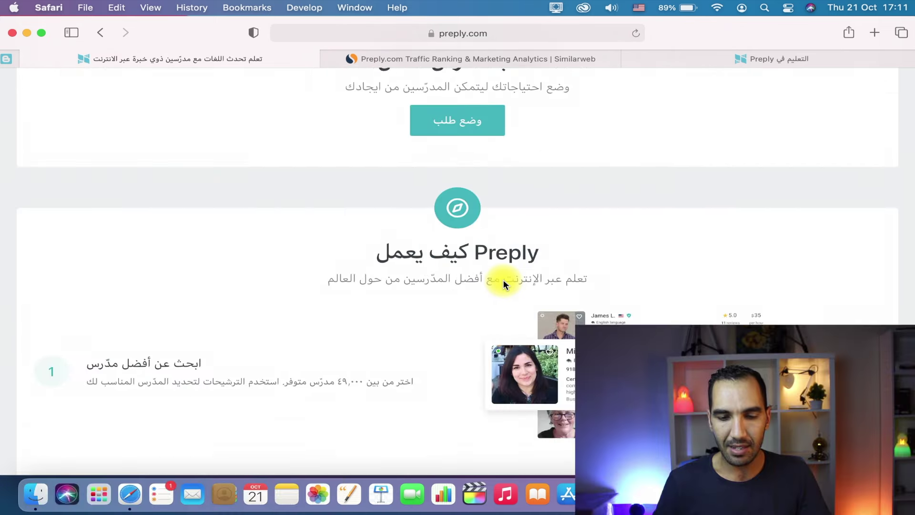
scroll(502, 279, down, 15)
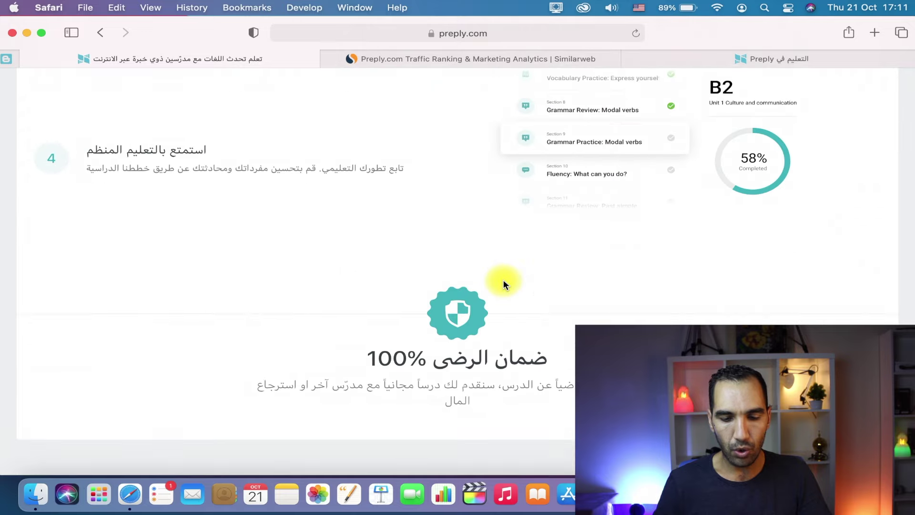
scroll(294, 210, up, 5)
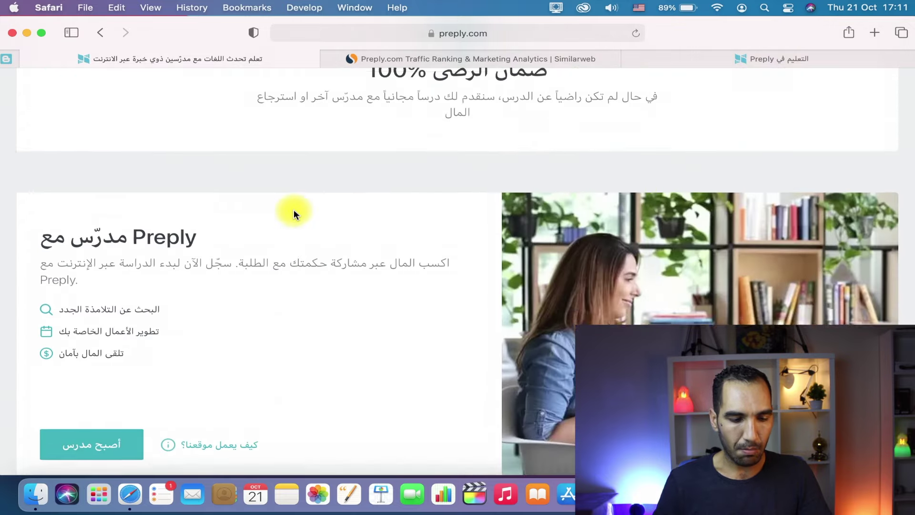
scroll(293, 210, down, 4)
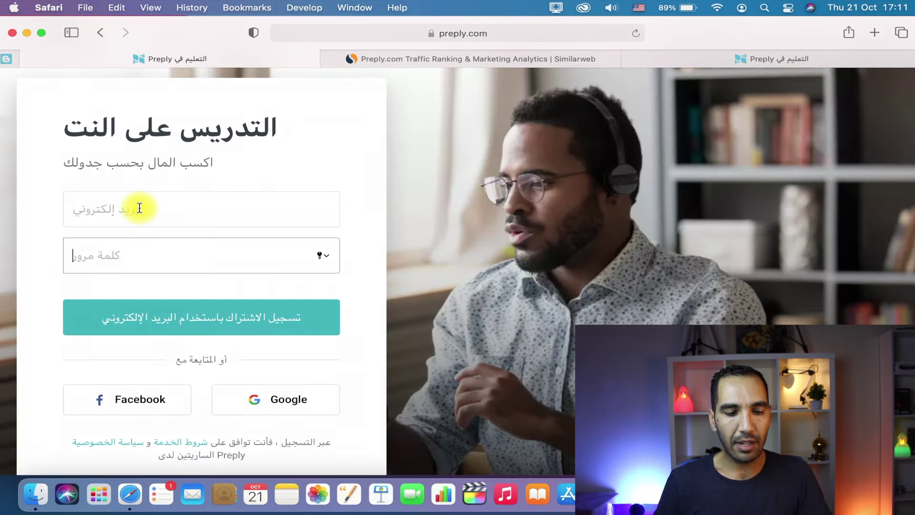
- Examine the tutor sign-up page, including the email and password fields, the list of tutor benefits and the frequently asked questions
click(139, 207)
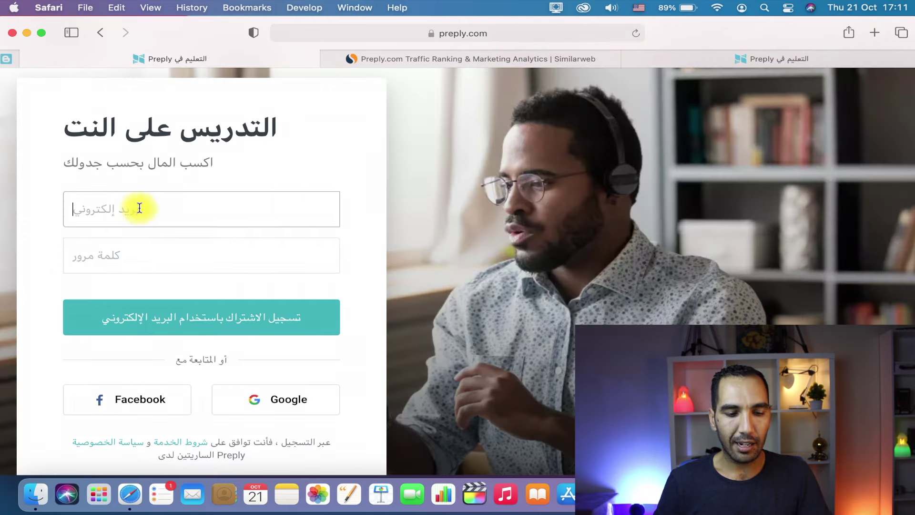
click(114, 256)
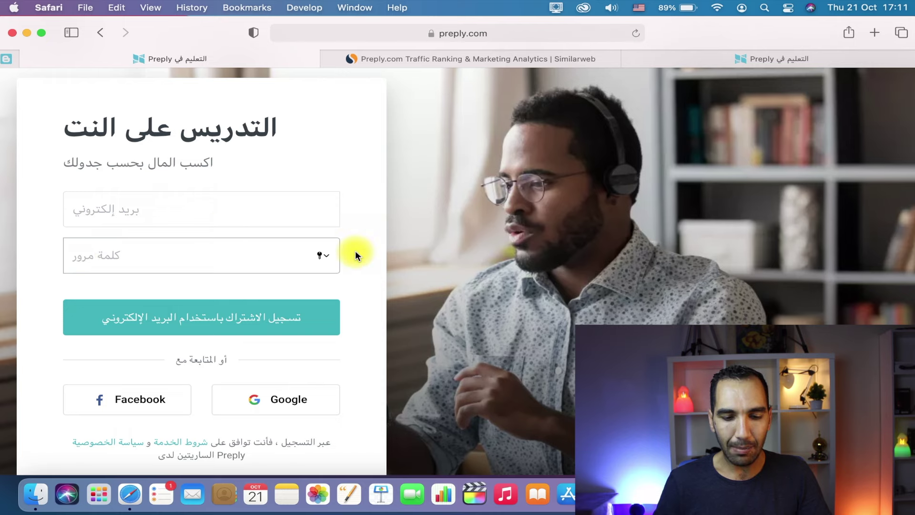
scroll(356, 250, down, 10)
scroll(356, 253, down, 6)
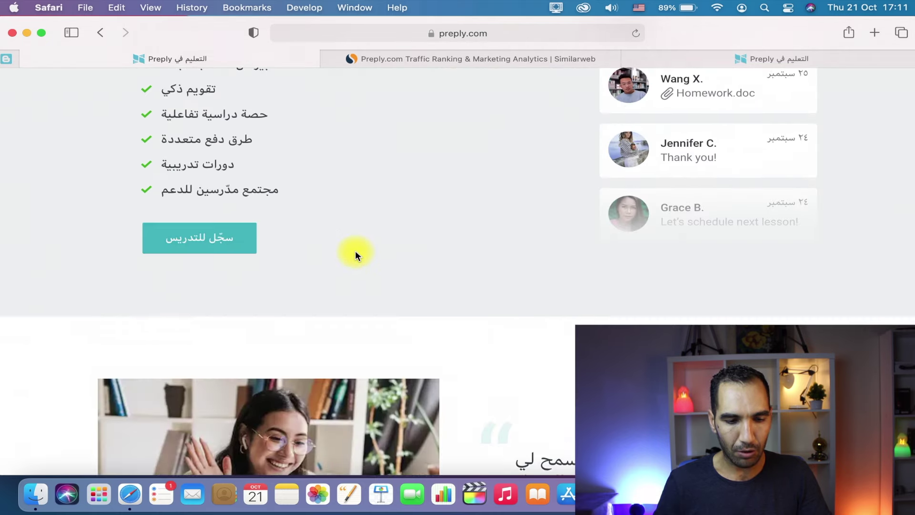
scroll(356, 253, up, 2)
scroll(355, 253, up, 2)
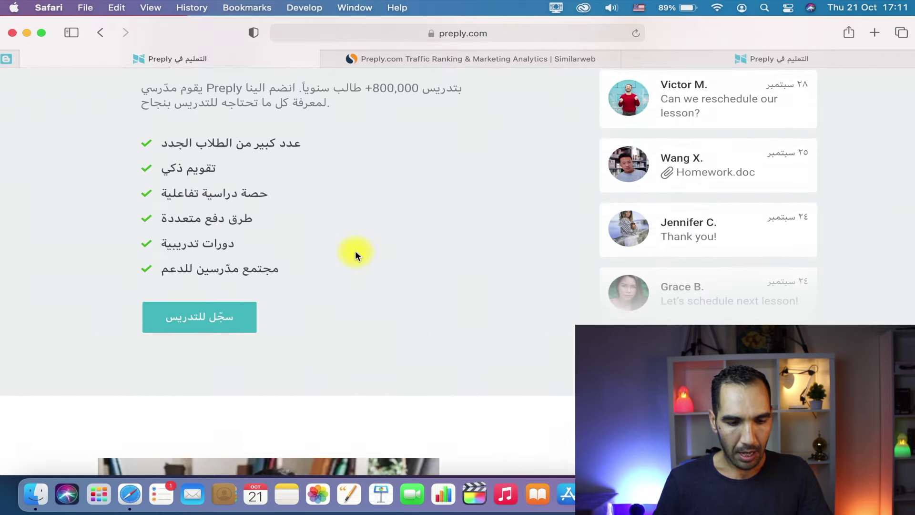
scroll(355, 253, down, 8)
scroll(356, 253, down, 10)
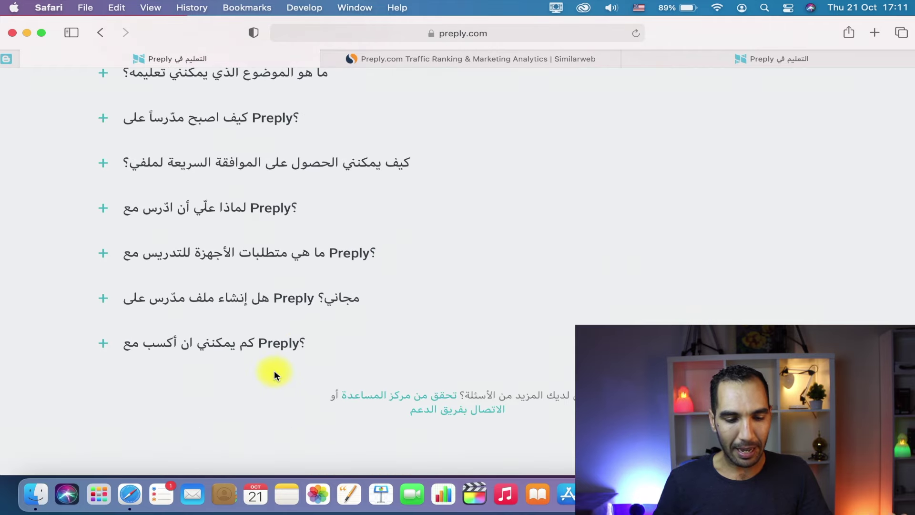
- Expand the FAQ question on how much a tutor can earn with Preply and read its answer
scroll(337, 324, up, 2)
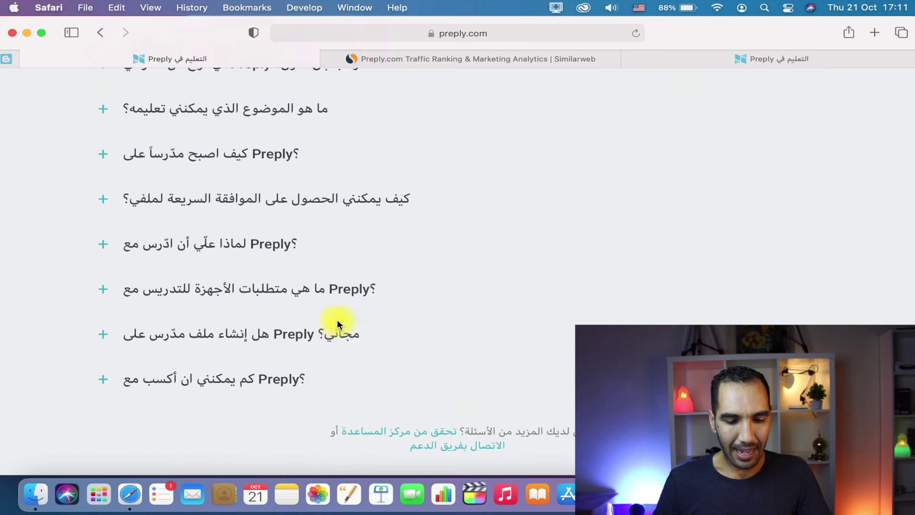
click(199, 381)
scroll(328, 343, down, 4)
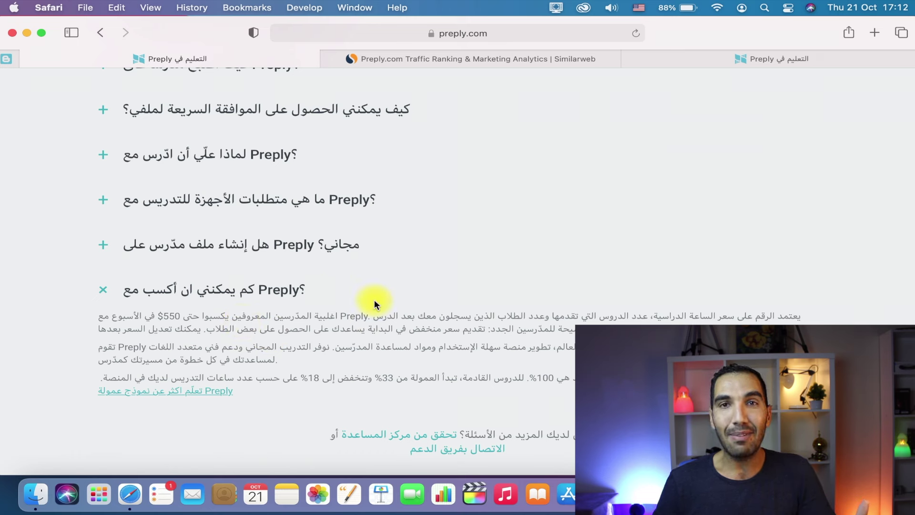
- Return to the tutor sign-up form and register through Google with one of the existing accounts
scroll(374, 300, up, 20)
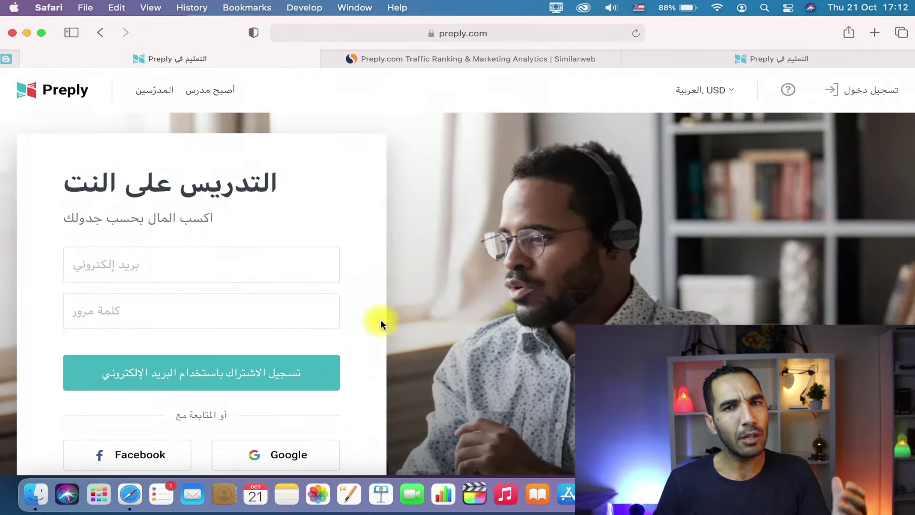
scroll(380, 324, down, 2)
scroll(380, 324, up, 2)
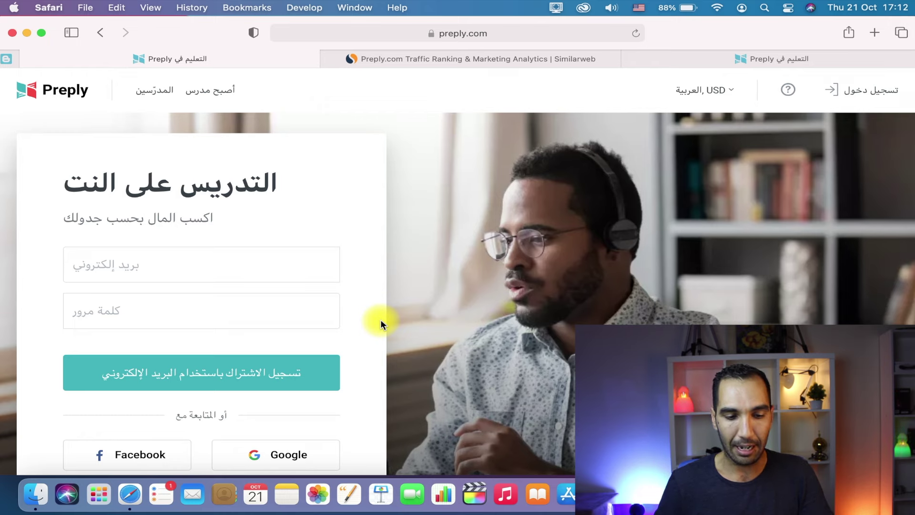
click(148, 262)
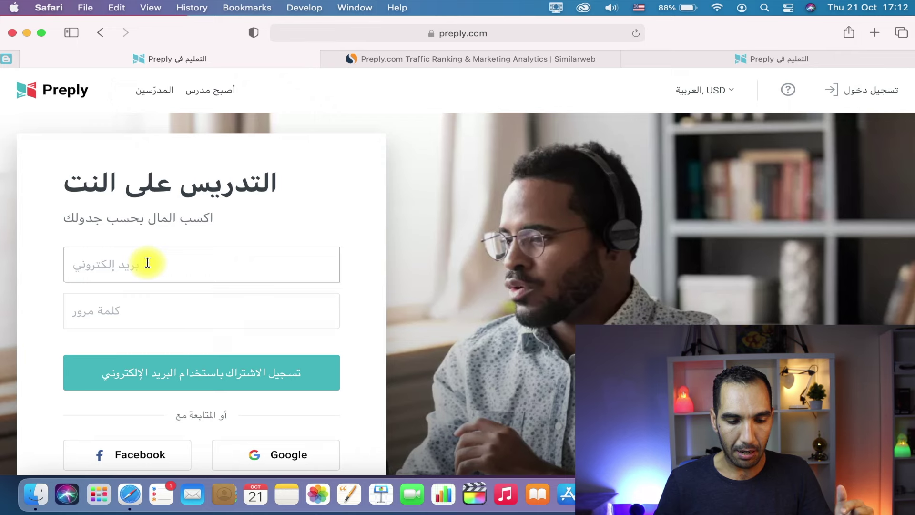
scroll(280, 362, down, 3)
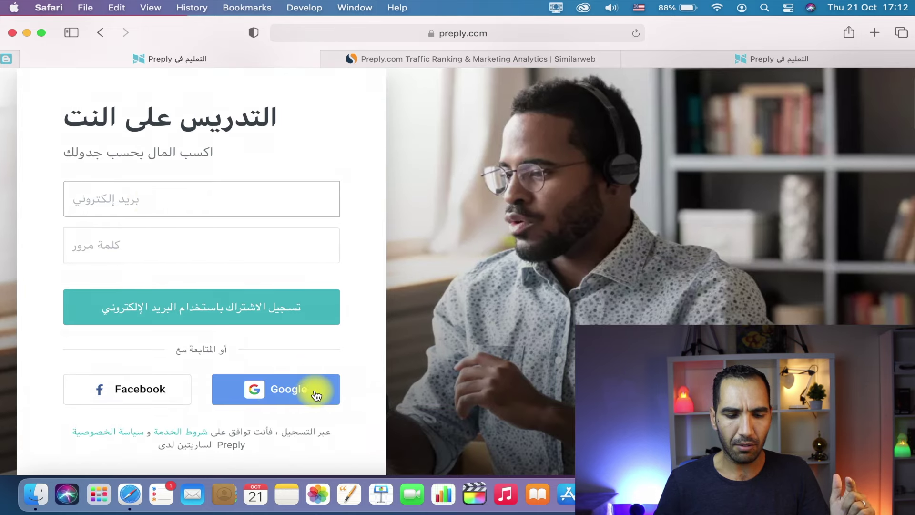
click(294, 395)
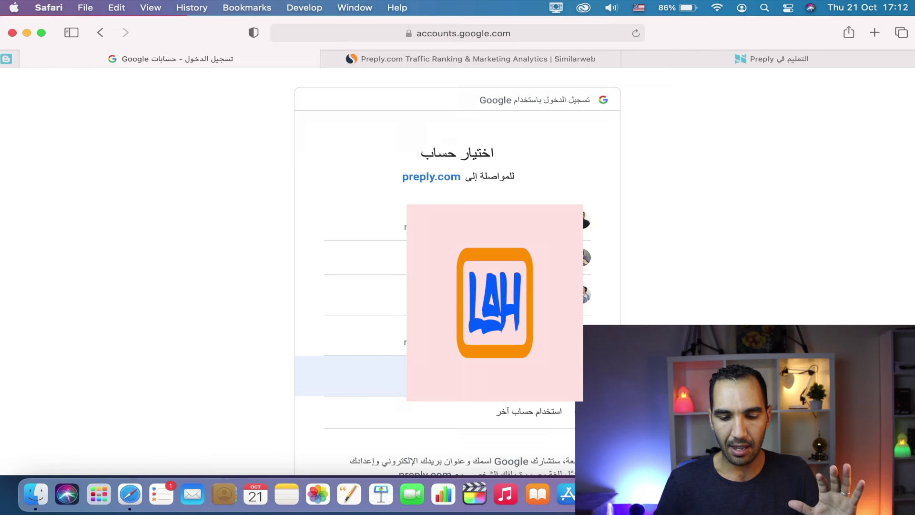
click(350, 376)
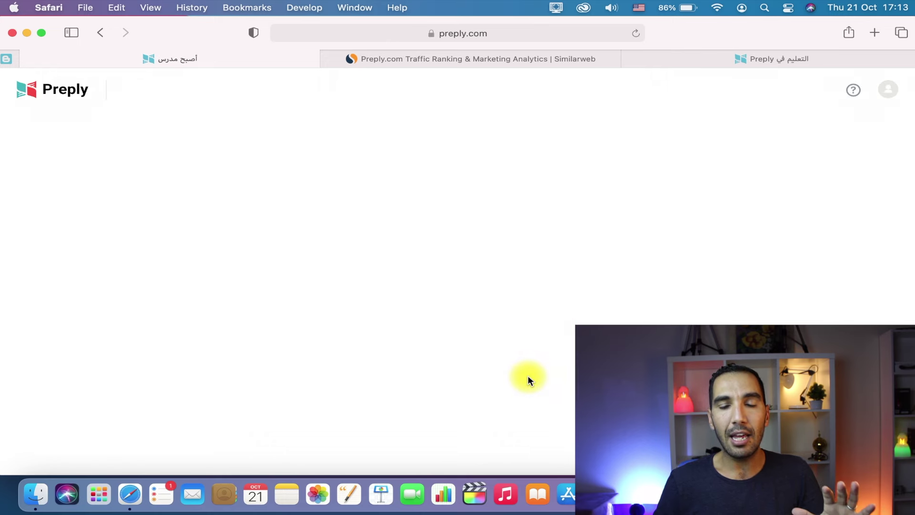
- Review the prefilled personal details, set the country of residence to Egypt (مصر) and the Arabic level to native speaker (متحدث اللغة الأم)
scroll(528, 376, down, 4)
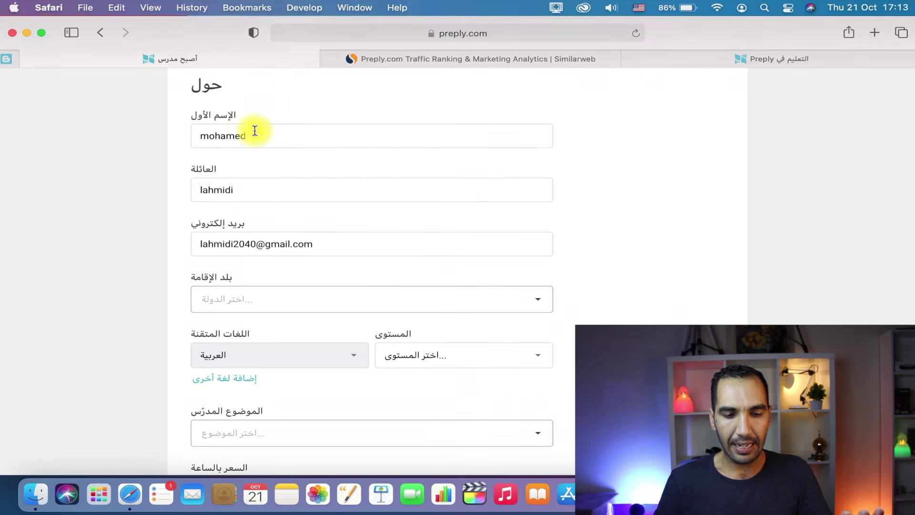
scroll(268, 143, up, 3)
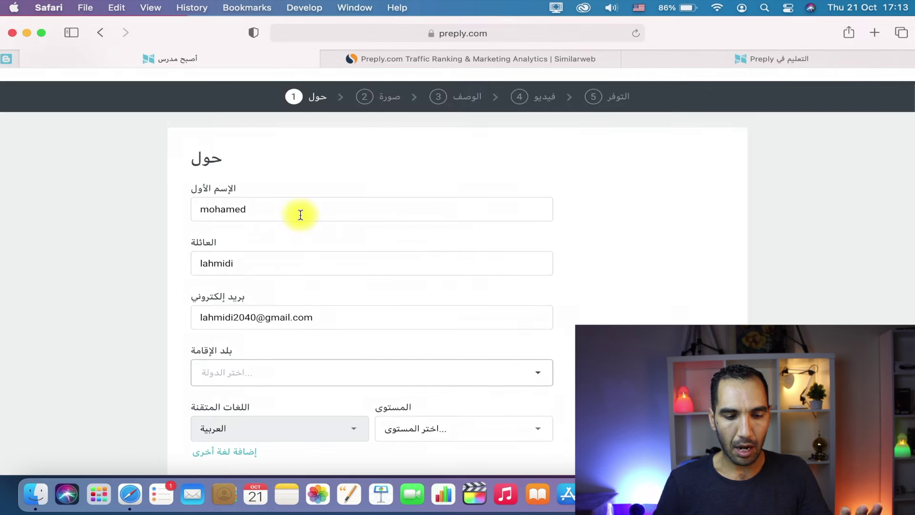
scroll(255, 260, down, 2)
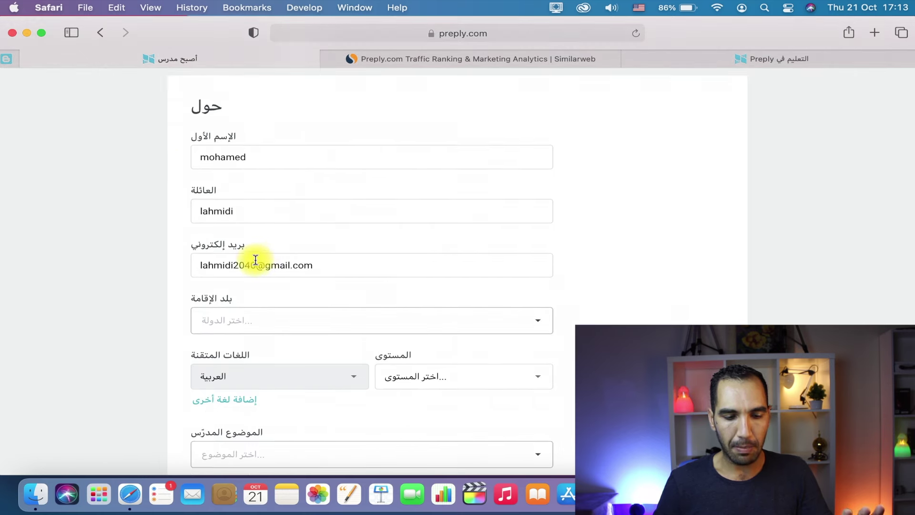
scroll(241, 267, down, 2)
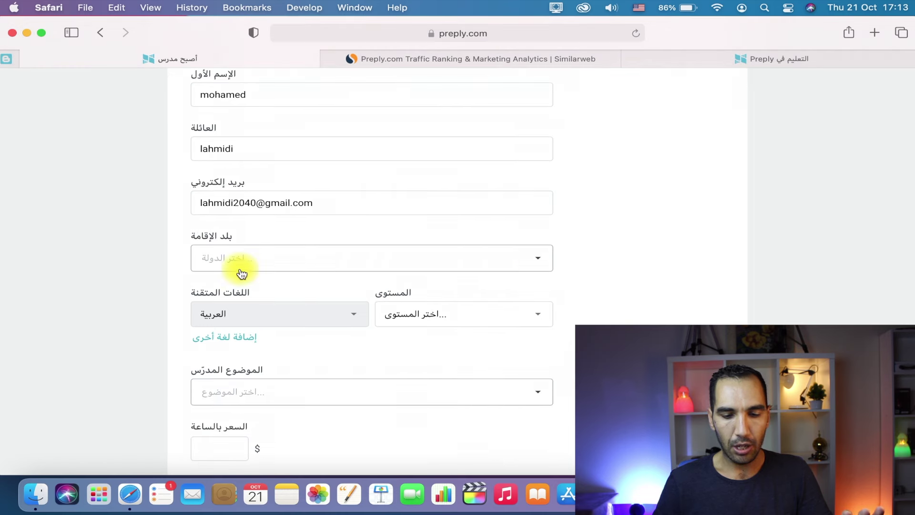
click(537, 259)
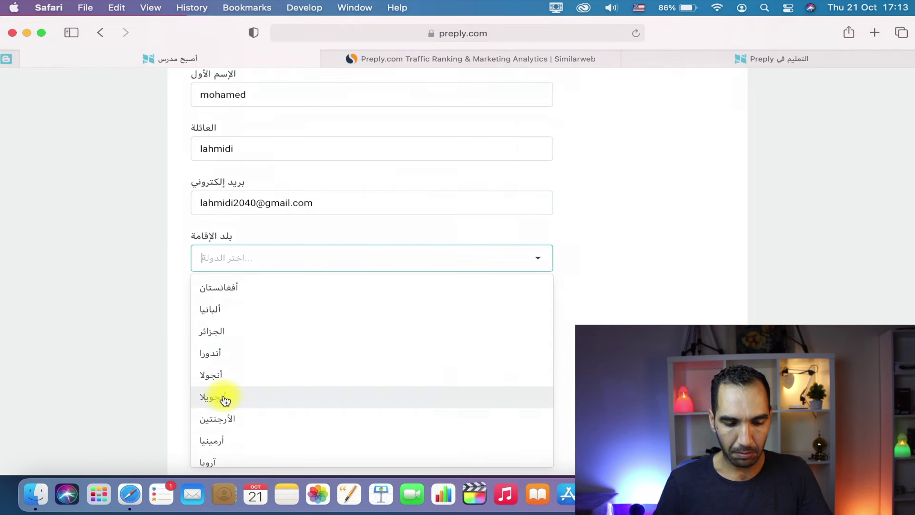
scroll(225, 399, down, 5)
scroll(225, 400, down, 5)
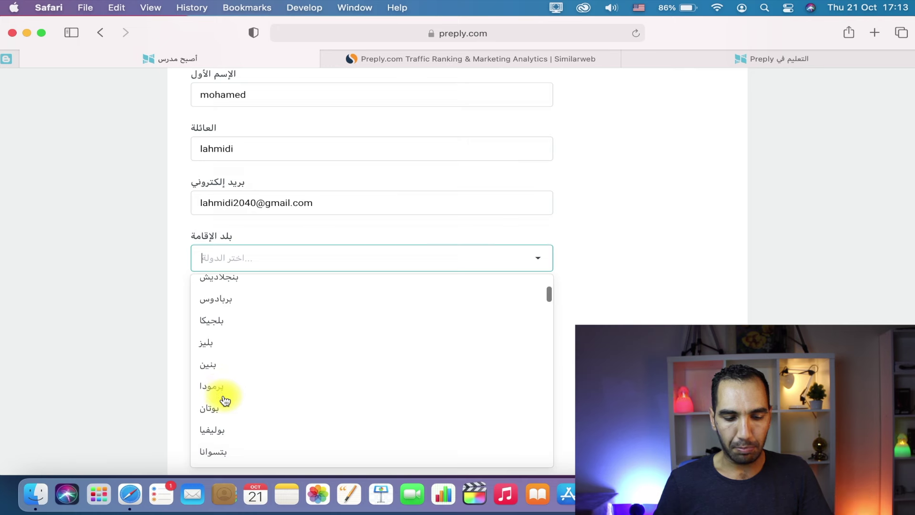
scroll(225, 400, down, 8)
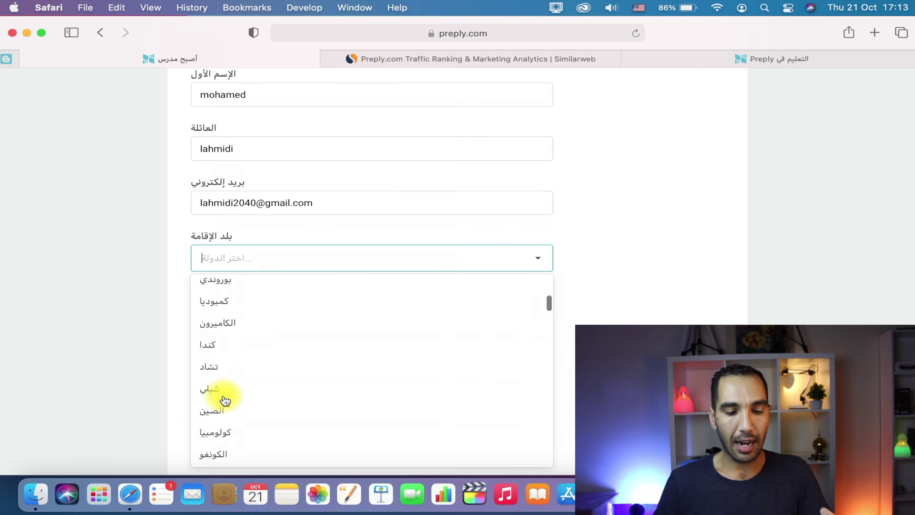
scroll(225, 400, down, 3)
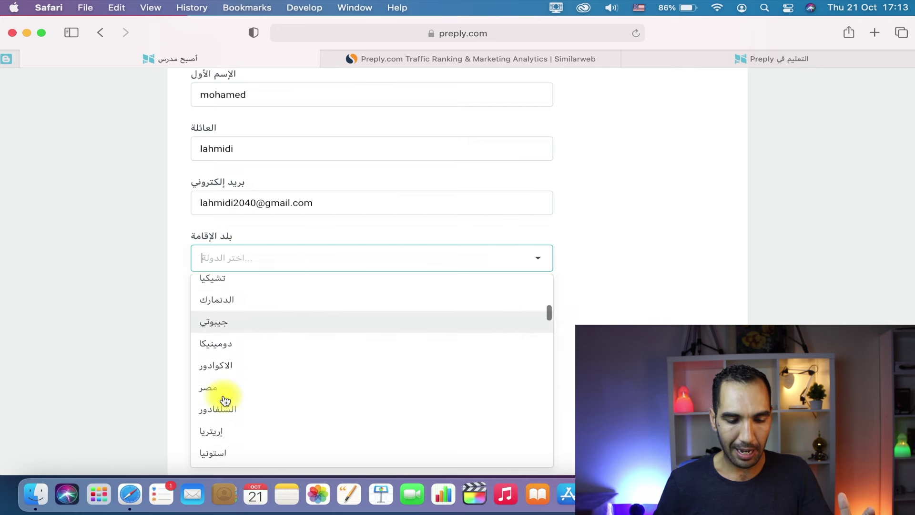
click(217, 386)
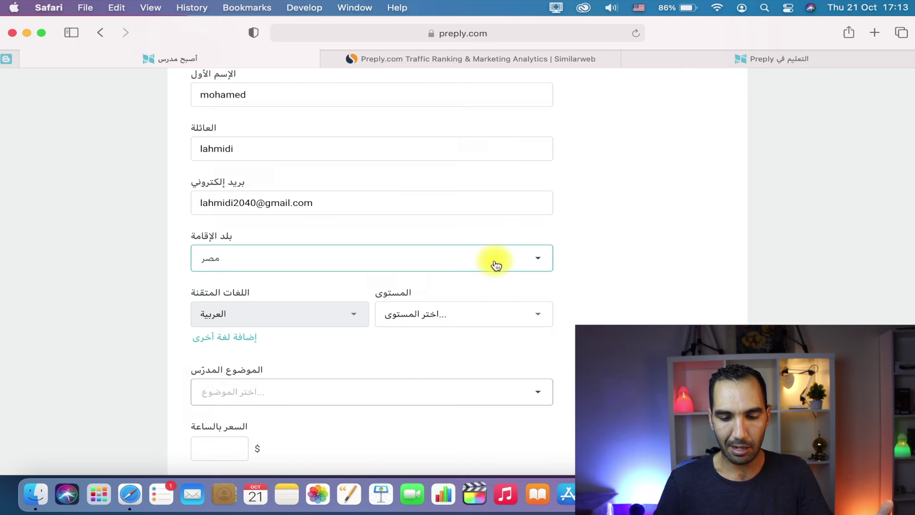
click(540, 314)
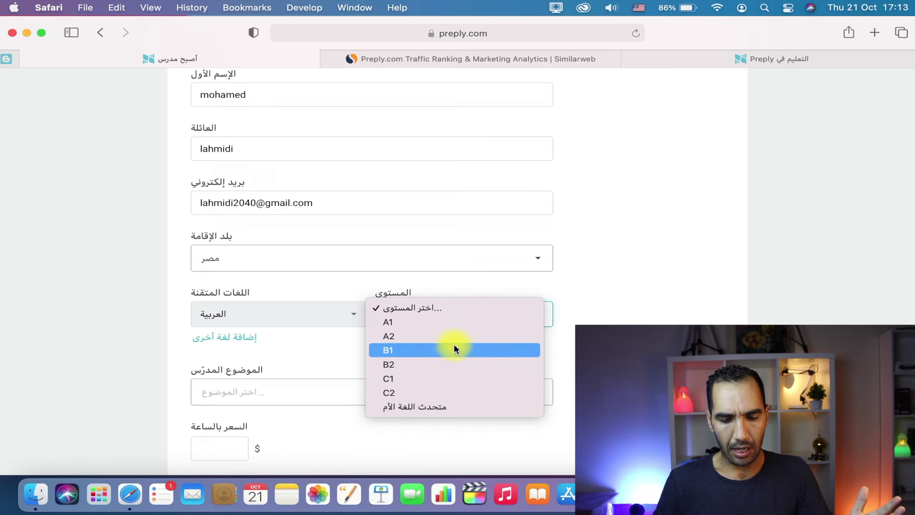
click(452, 407)
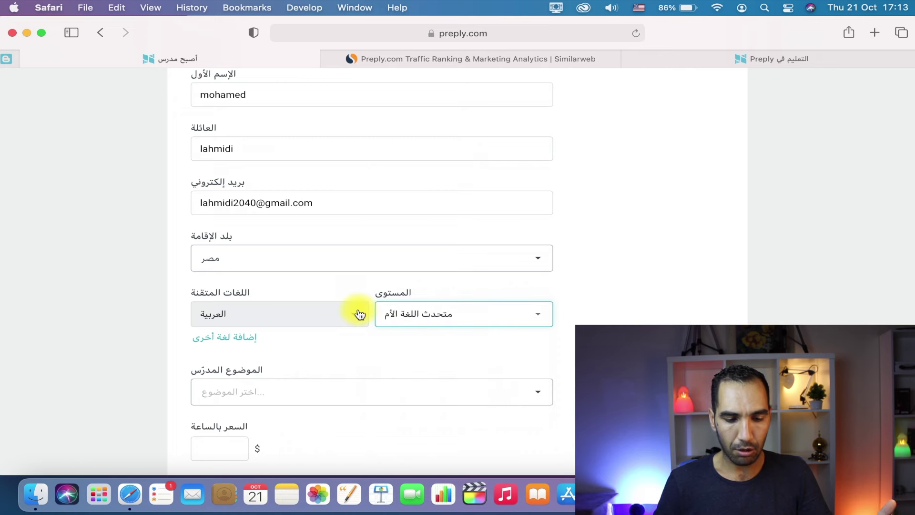
- Choose Arabic (العربية) as the subject taught and keep the suggested hourly rate of $5
scroll(364, 324, down, 3)
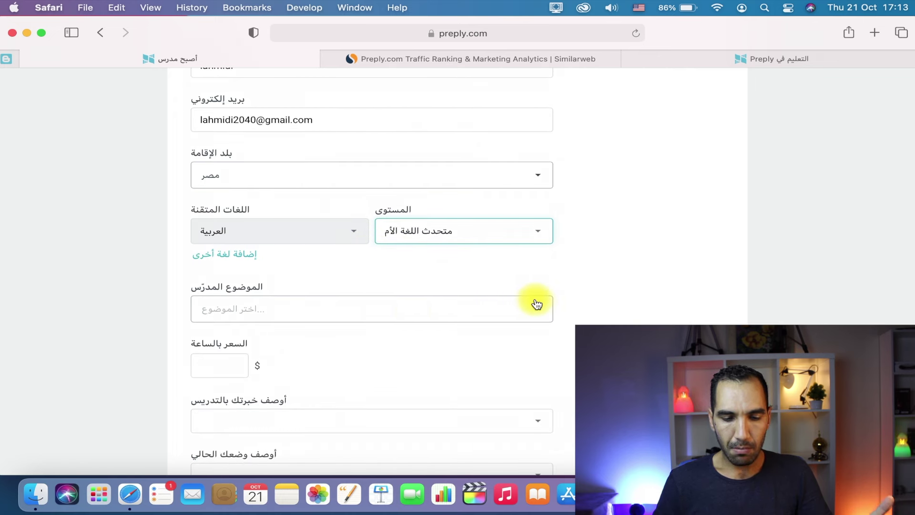
click(540, 307)
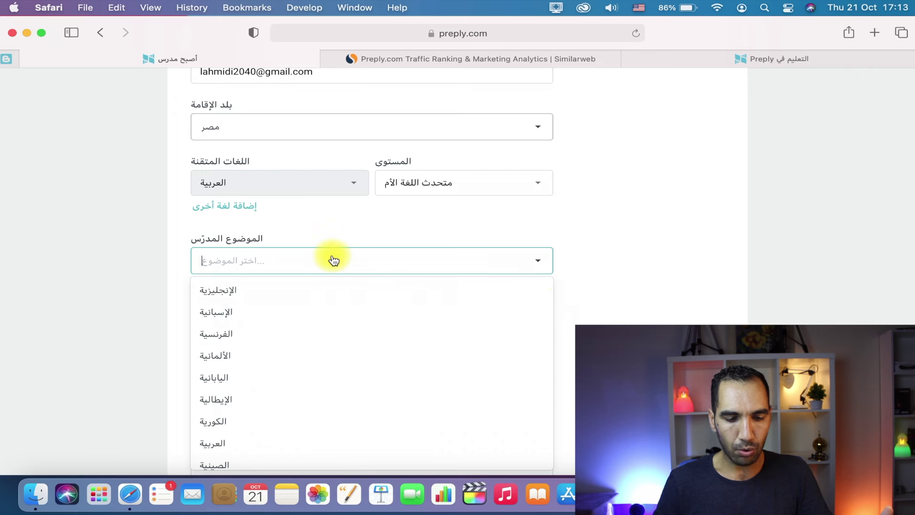
scroll(333, 260, down, 2)
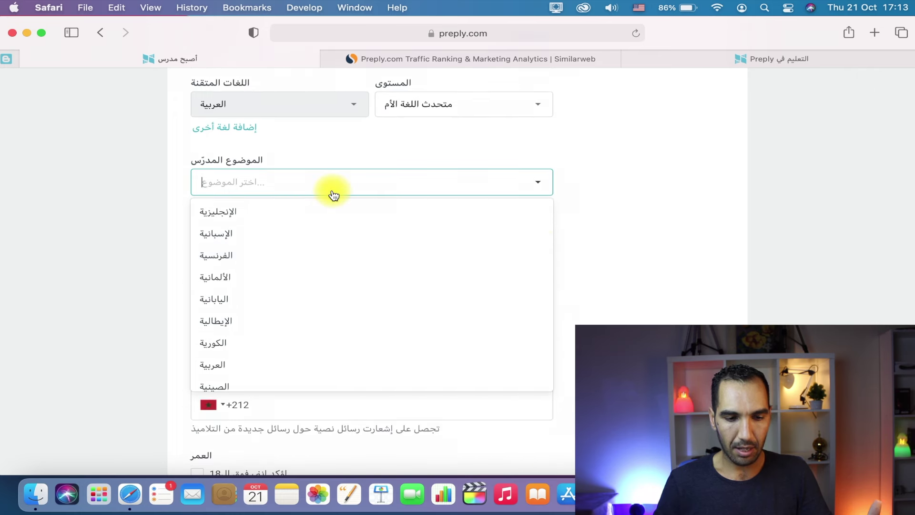
scroll(277, 276, down, 5)
scroll(278, 276, up, 3)
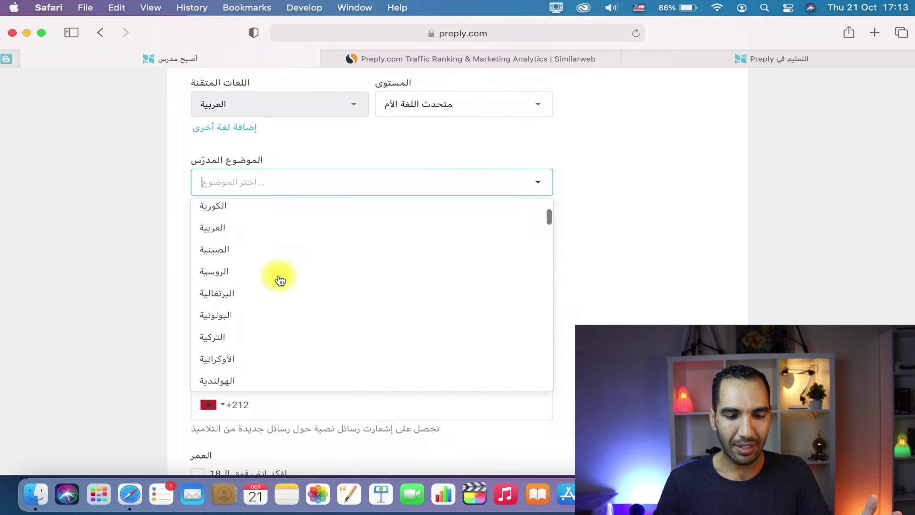
click(223, 271)
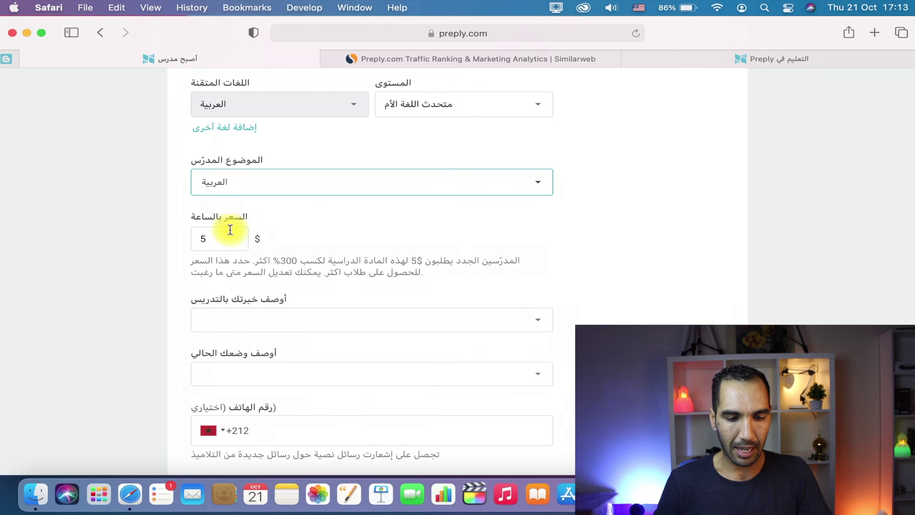
click(210, 237)
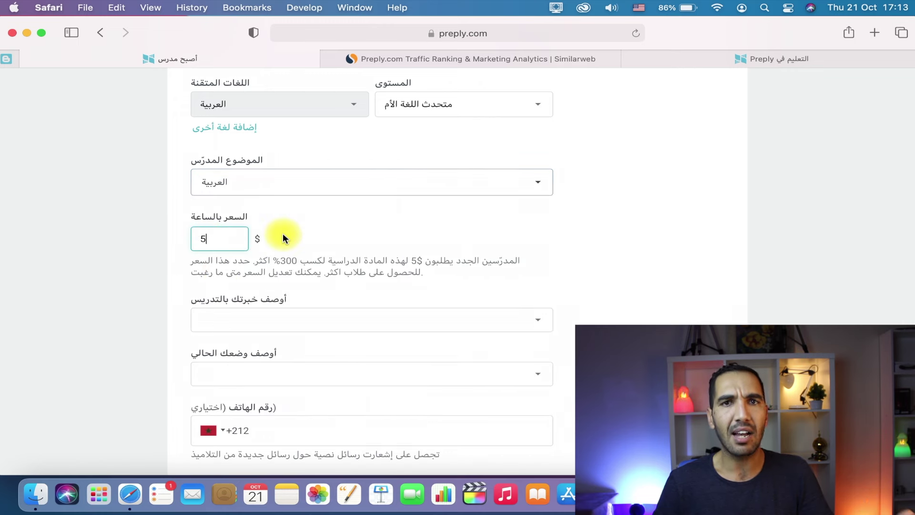
- Set the teaching experience to informal teaching (لقد قمت التعليم في إطار غير رسمي) and the current situation to student (أنا طالب)
scroll(282, 233, down, 3)
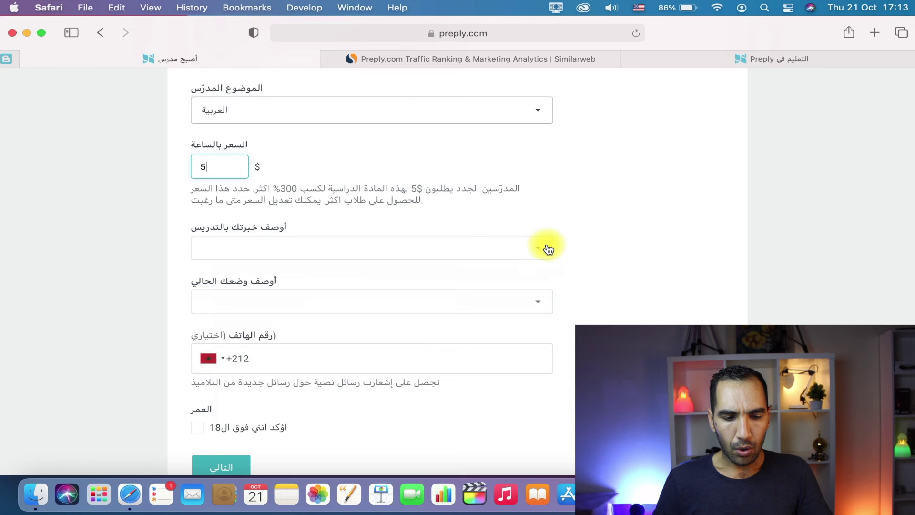
click(536, 244)
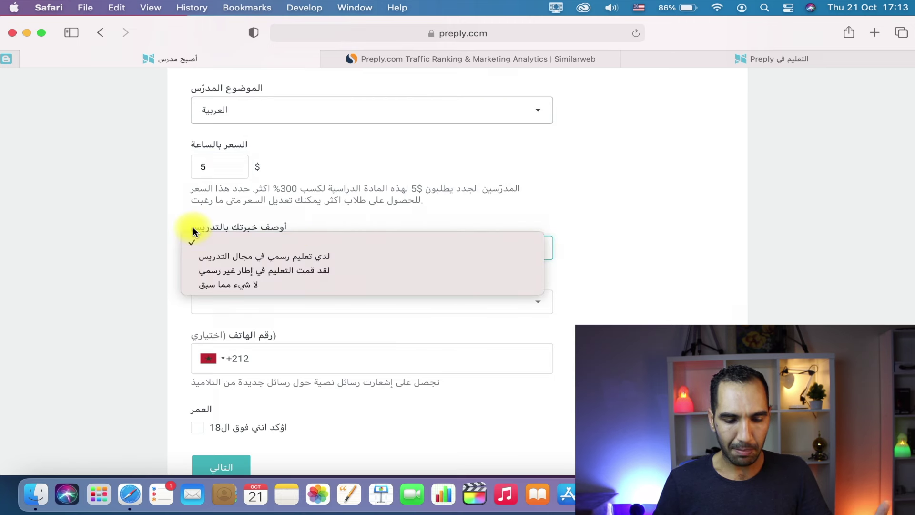
click(298, 271)
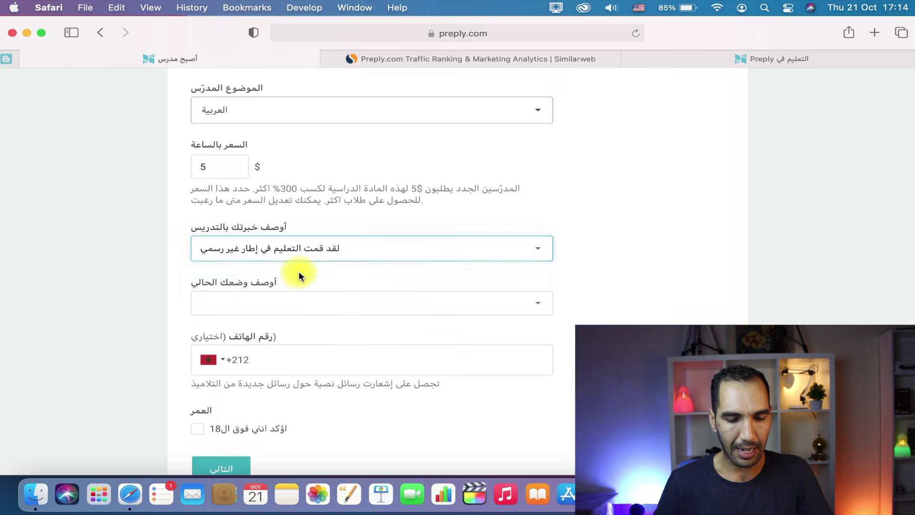
scroll(298, 275, down, 2)
click(541, 260)
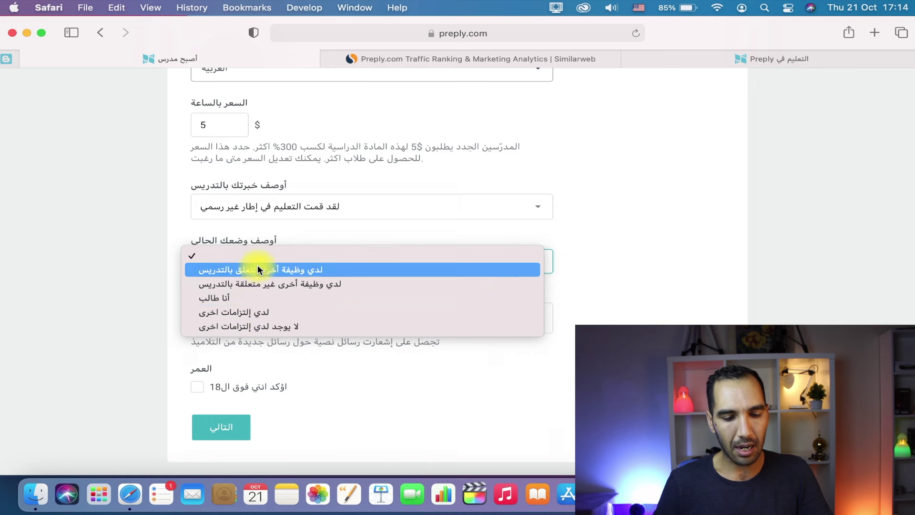
click(258, 297)
scroll(260, 293, down, 1)
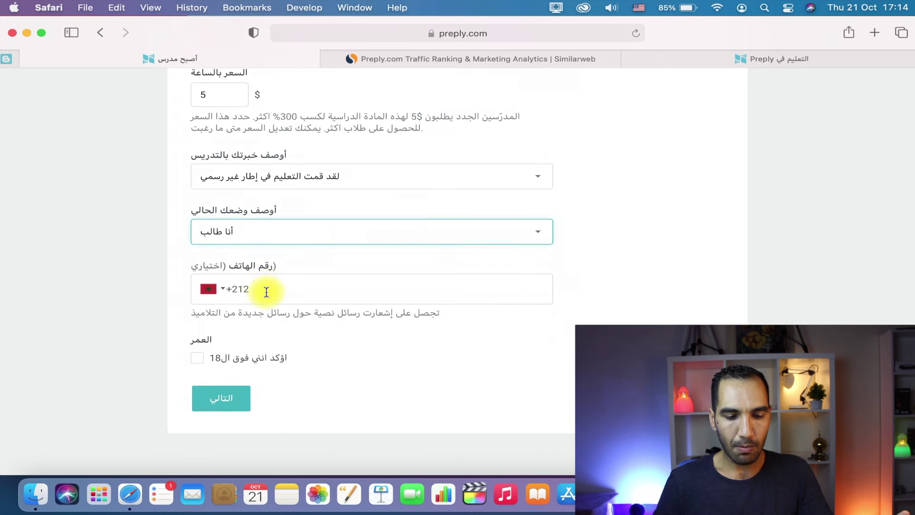
- Look over the optional phone number field, the age confirmation and the sequence of application stages
click(257, 288)
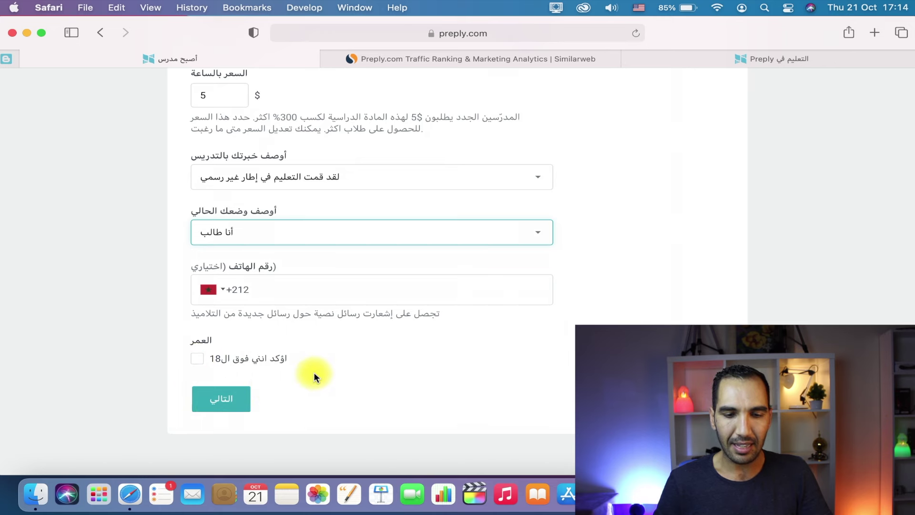
scroll(316, 373, up, 3)
scroll(319, 370, up, 8)
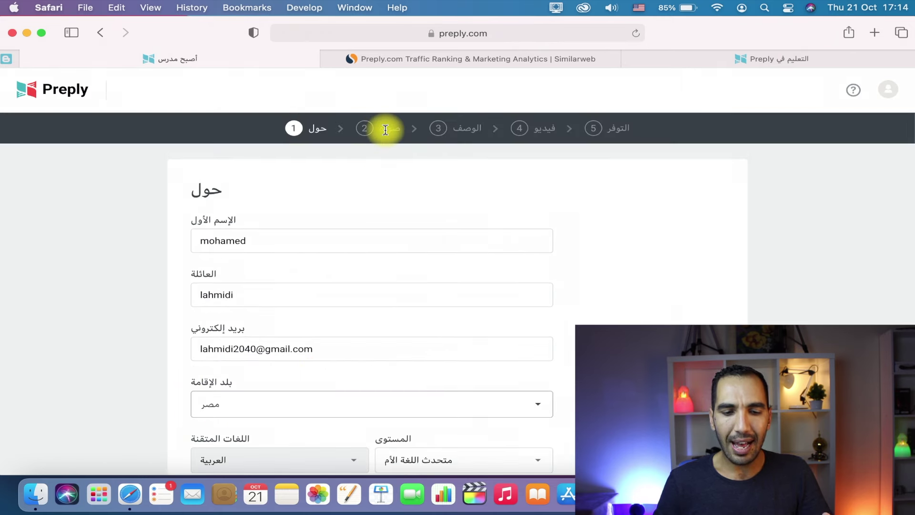